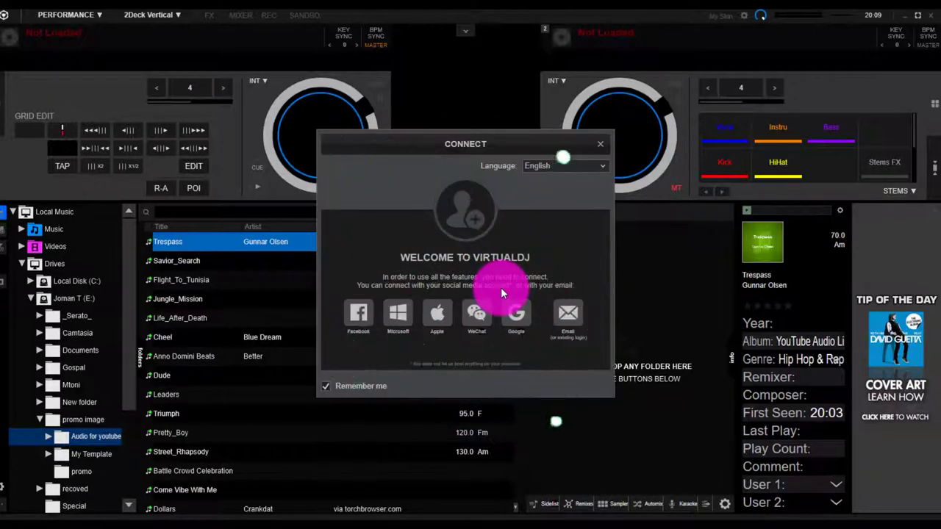
Dismiss the account connection prompt and confirm skipping the connection.
left_click(597, 146)
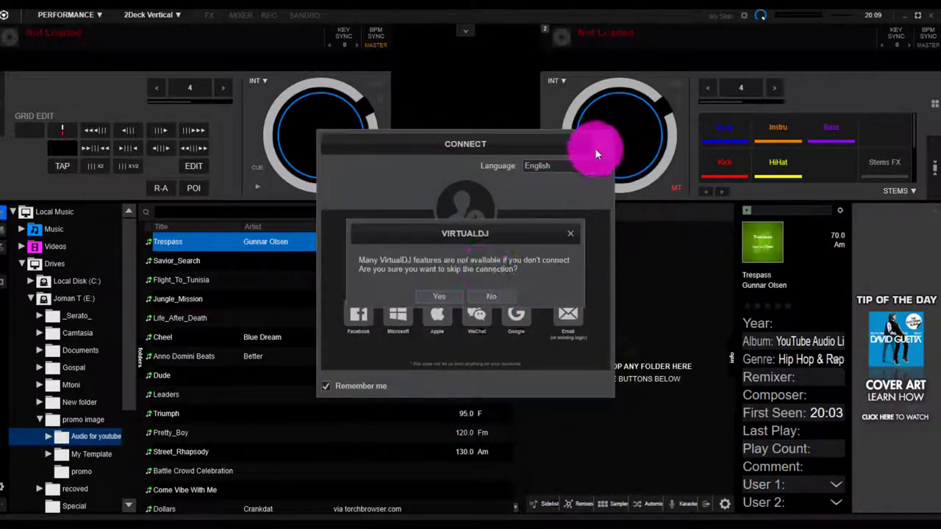
left_click(438, 295)
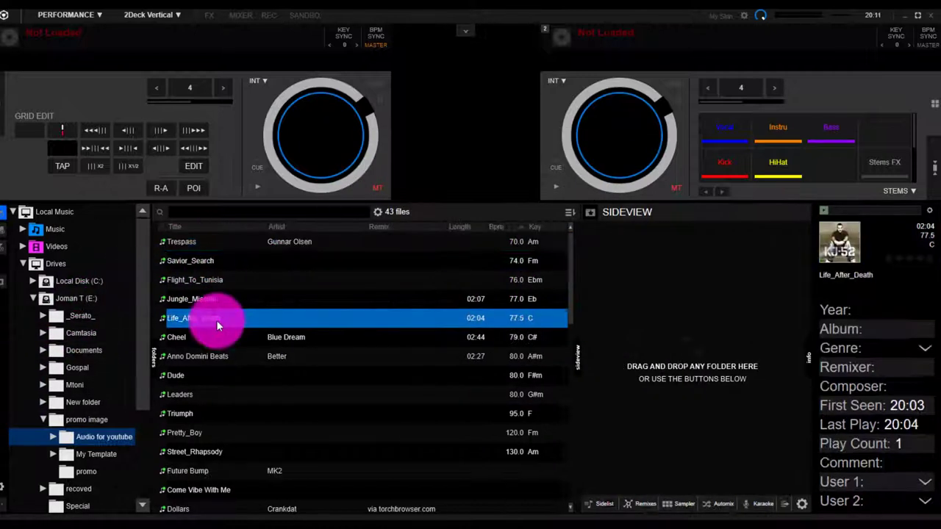
Load Life_After_Death onto deck 1 and start its playback.
left_click_drag(216, 320, 315, 134)
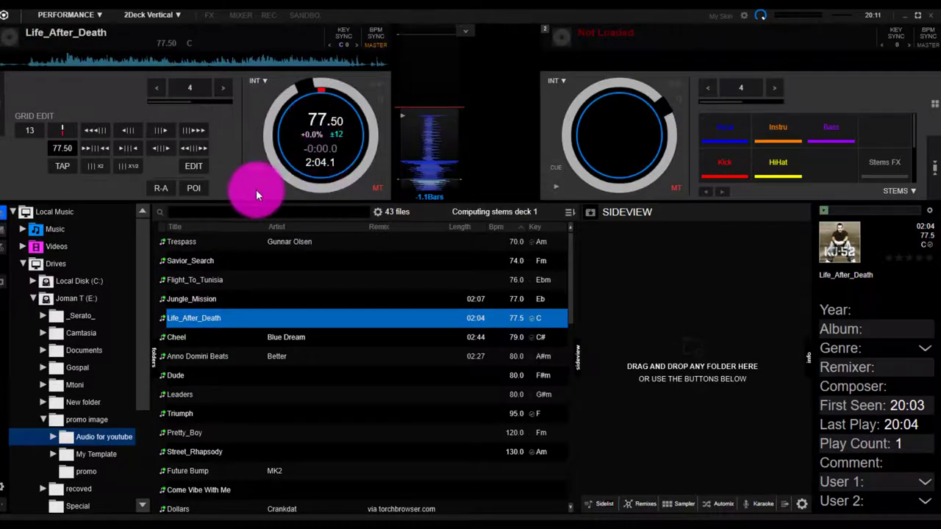
left_click_drag(429, 120, 435, 153)
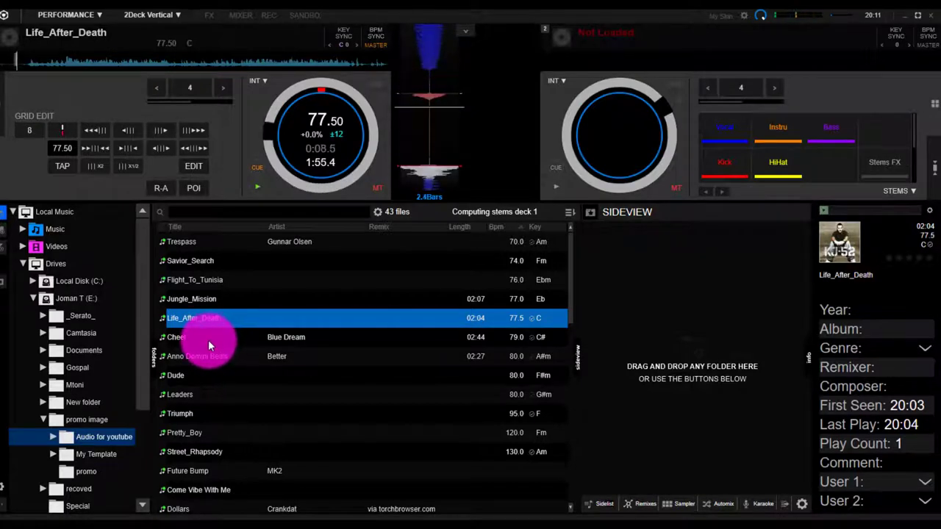
Replace the song playing on deck 1 with Cheel, approve stopping the current song, and start playback.
left_click_drag(207, 338, 332, 170)
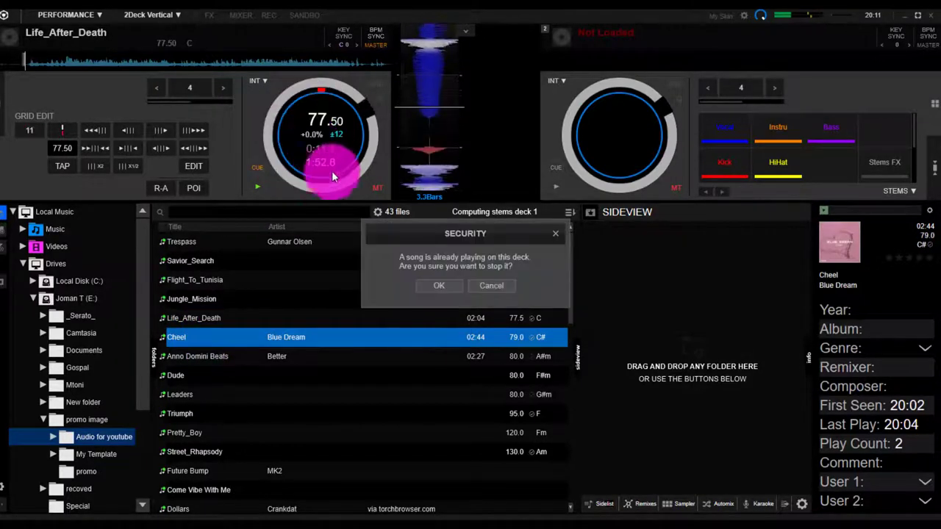
left_click(439, 285)
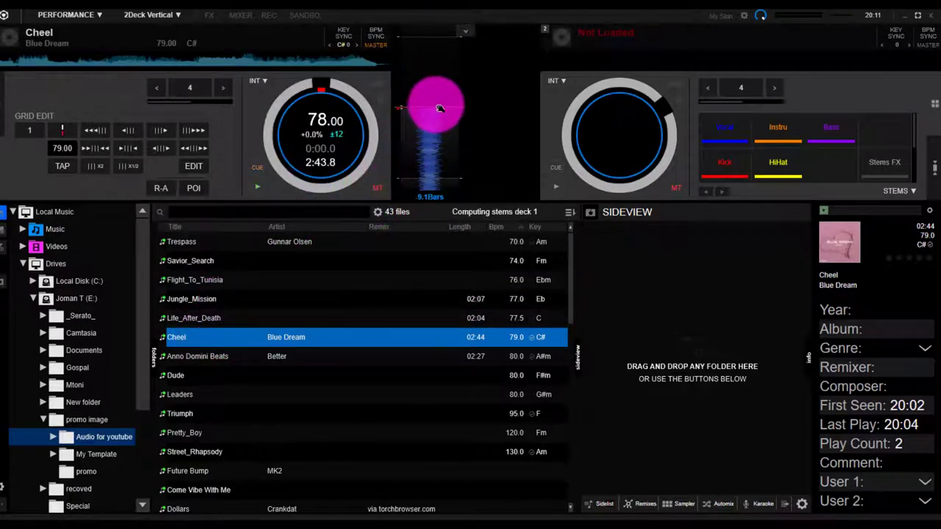
left_click(258, 188)
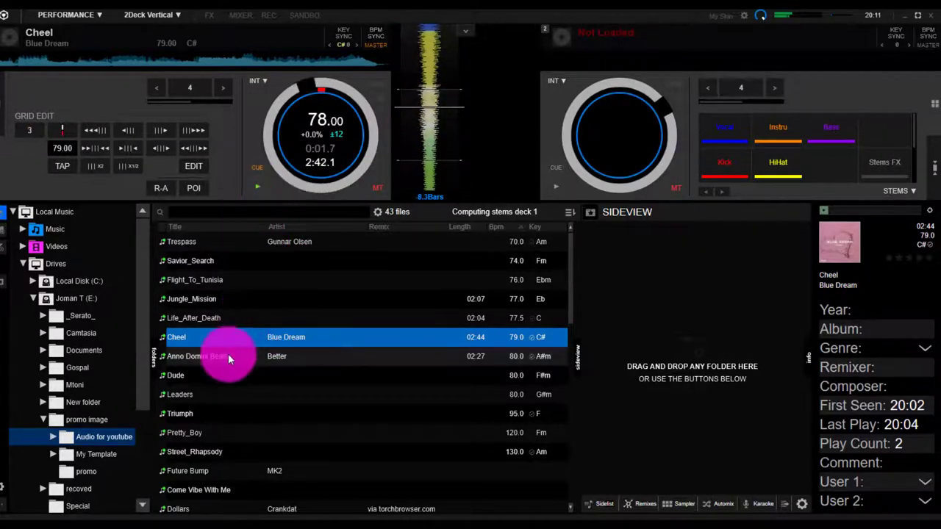
Replace Cheel on deck 1 with Anno Domini Beats, approving that the playing song is stopped.
left_click_drag(228, 356, 308, 140)
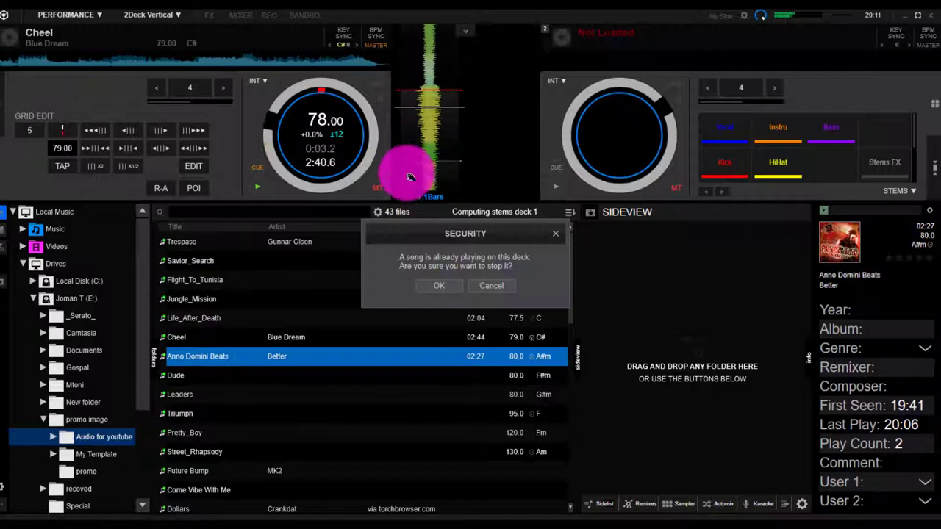
left_click(426, 285)
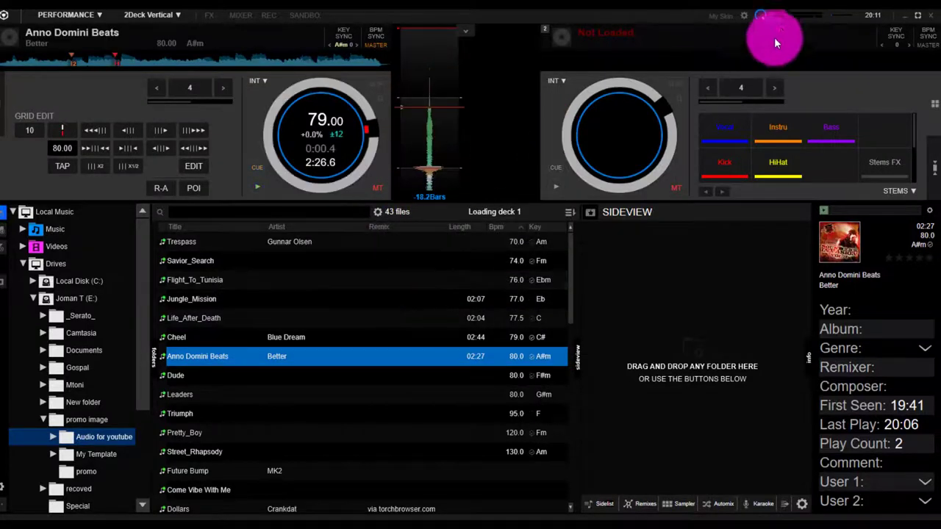
Search the options for "play" and make sure keepPlayingPastEnd is set to Yes.
left_click(744, 17)
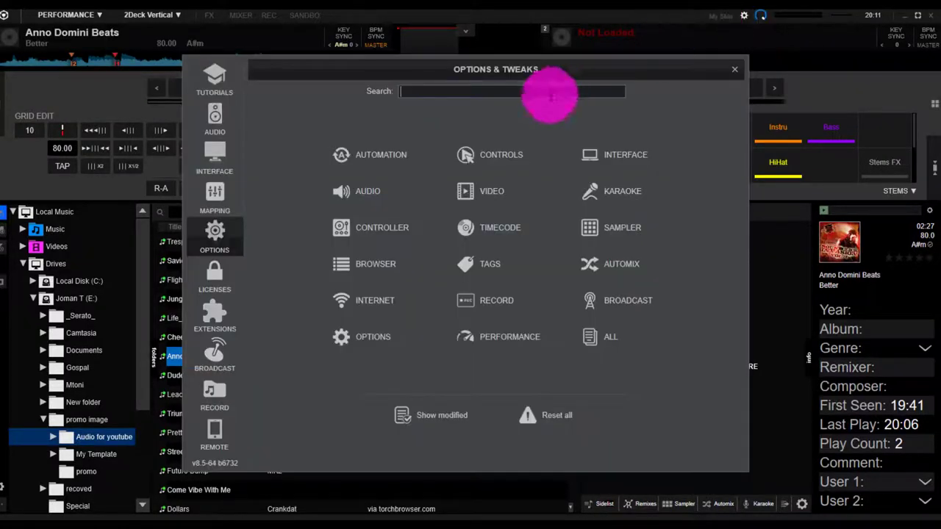
type("play")
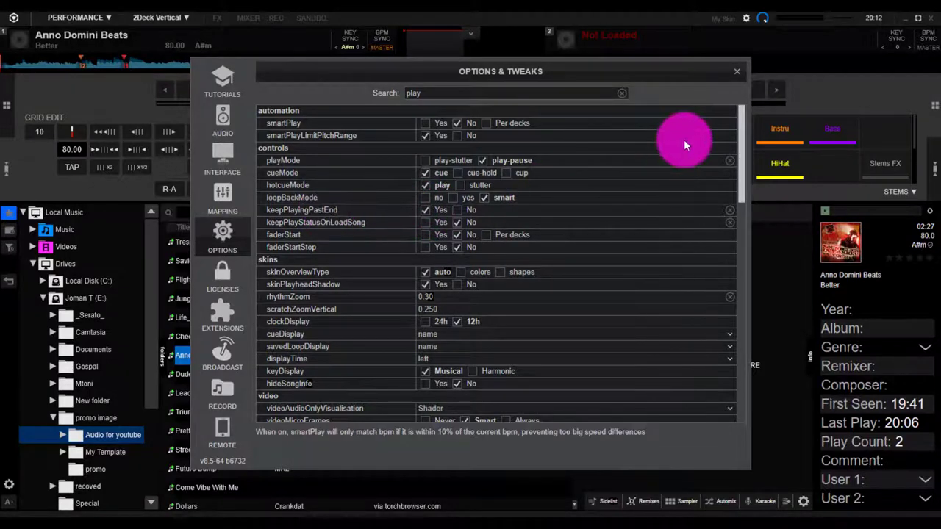
left_click(731, 73)
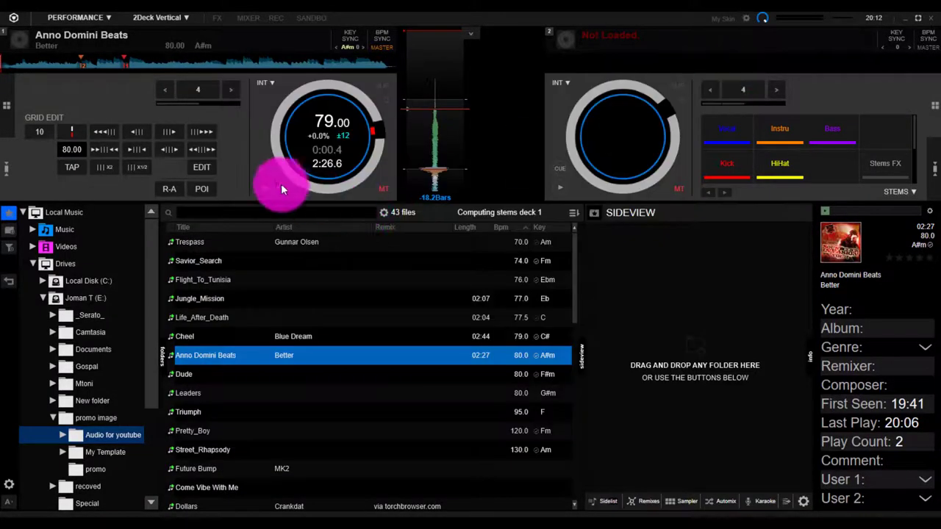
Play Anno Domini Beats on deck 1 and jump close to the end of the track.
left_click(262, 187)
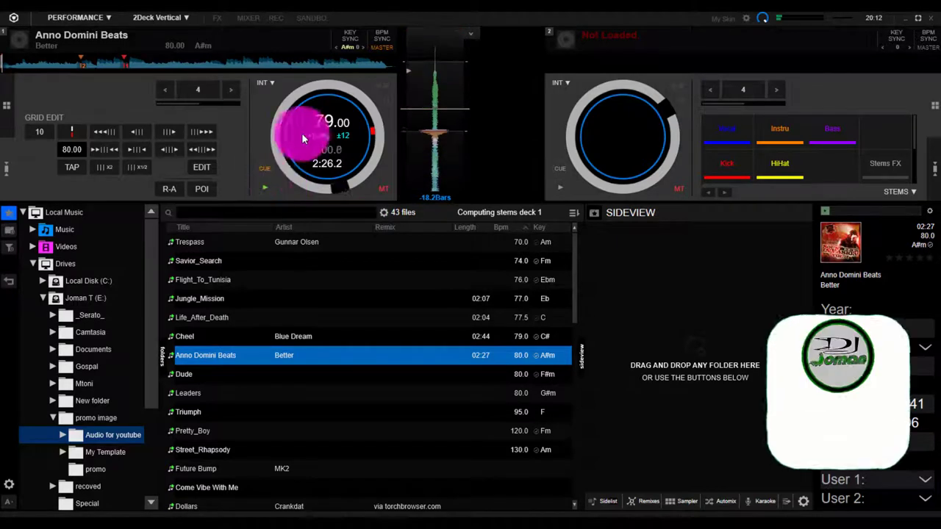
left_click(379, 64)
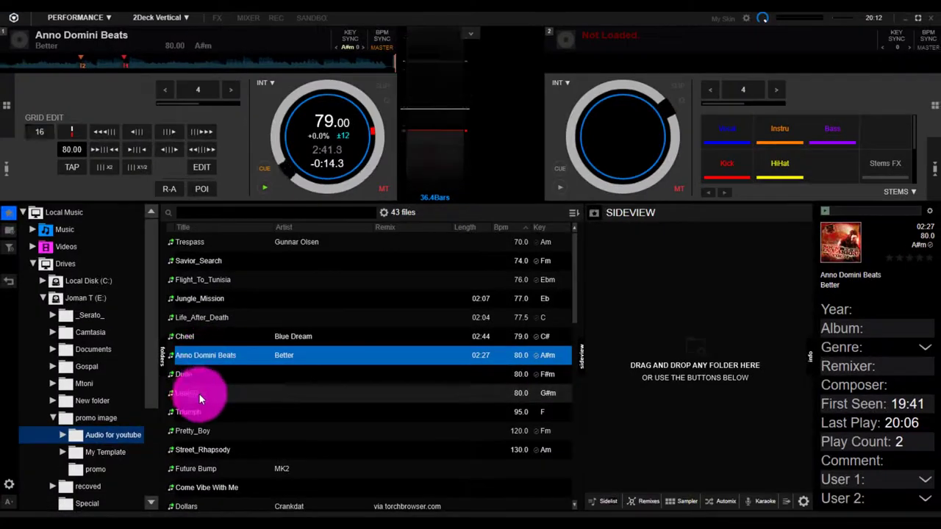
Load Dude onto deck 1 in place of the playing song, approving the stop.
left_click_drag(196, 369, 337, 142)
left_click(434, 286)
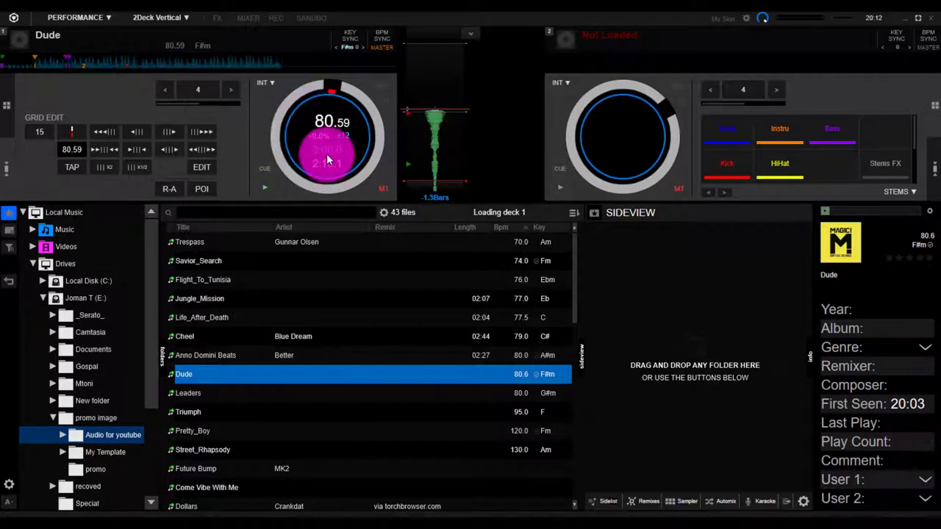
left_click(881, 57)
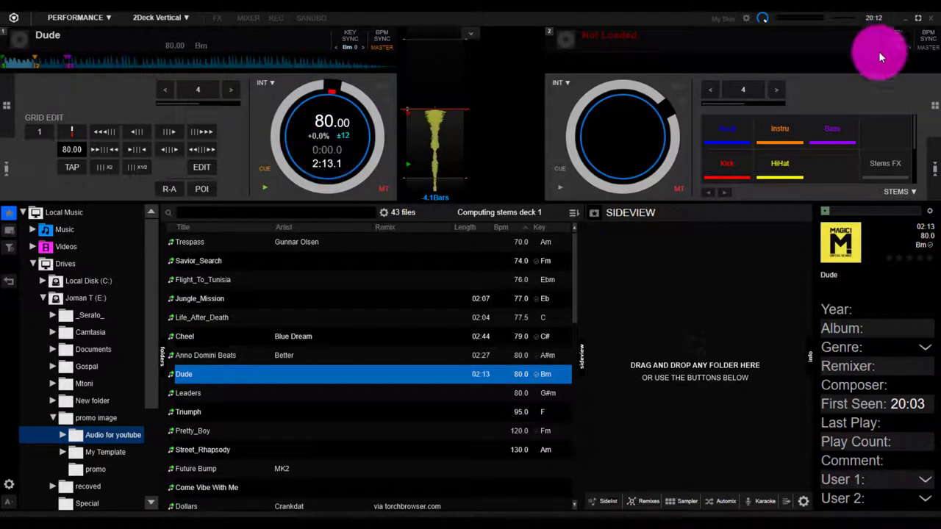
Search the options for "play" again and set keepPlayStatusOnLoadSong to Yes.
left_click(747, 20)
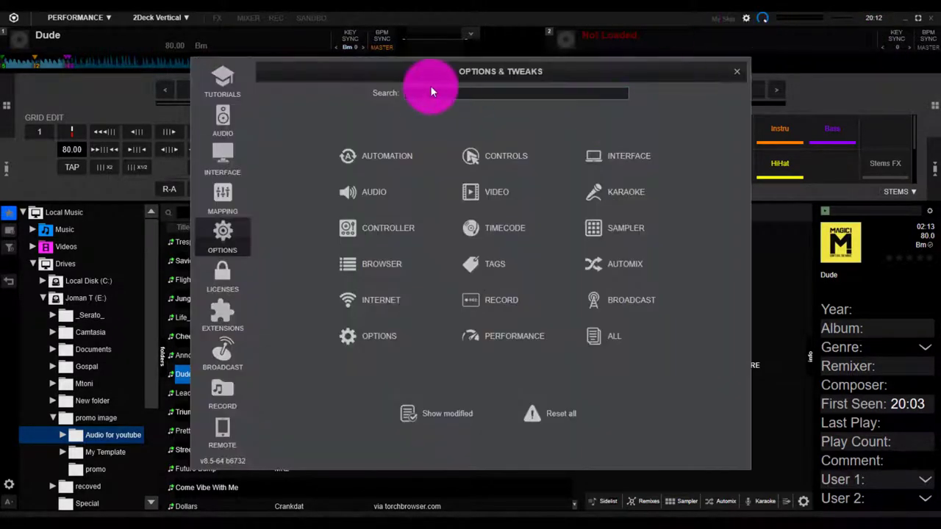
left_click(425, 93)
type("play")
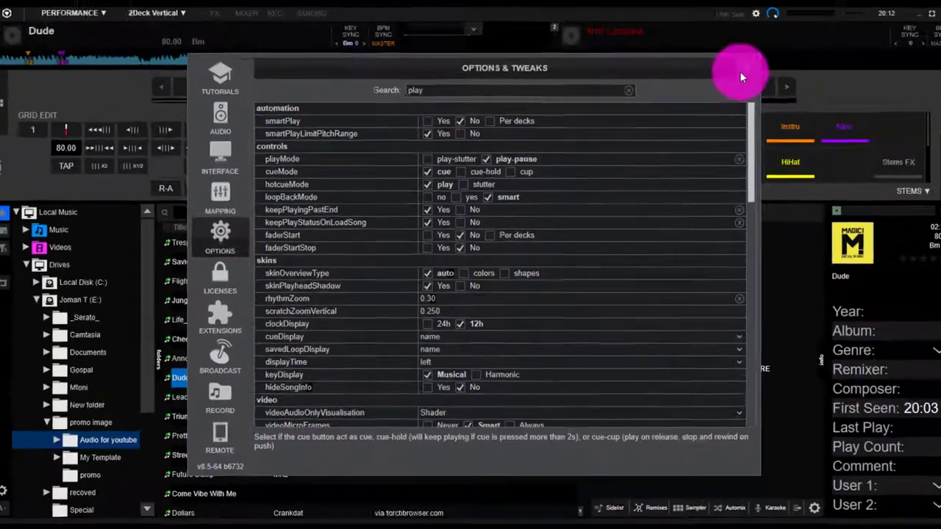
left_click(740, 69)
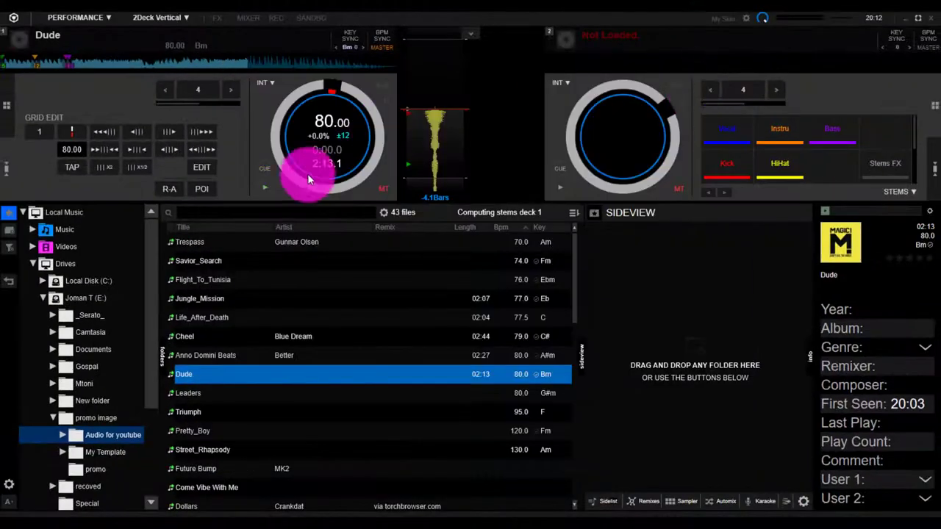
Load Life_After_Death onto deck 1, start playback and let it run past the end of the track.
left_click(200, 354)
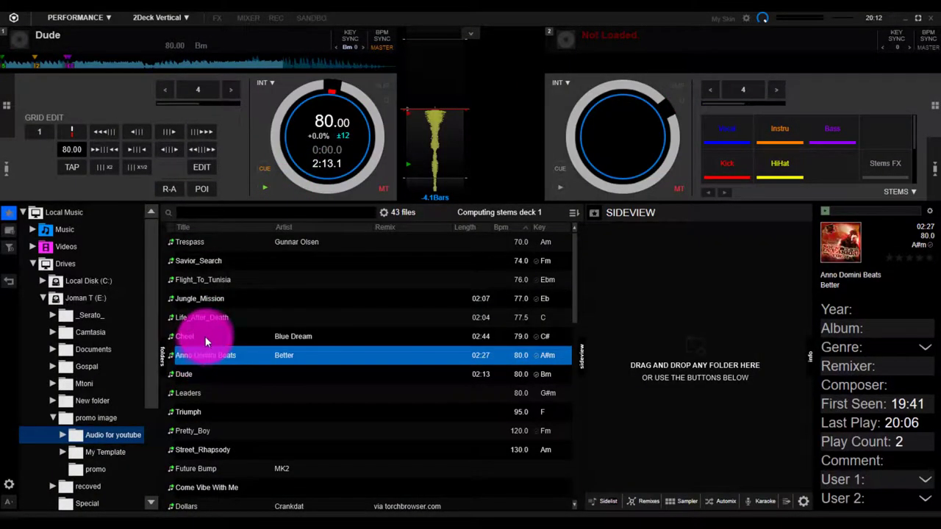
left_click_drag(209, 317, 323, 136)
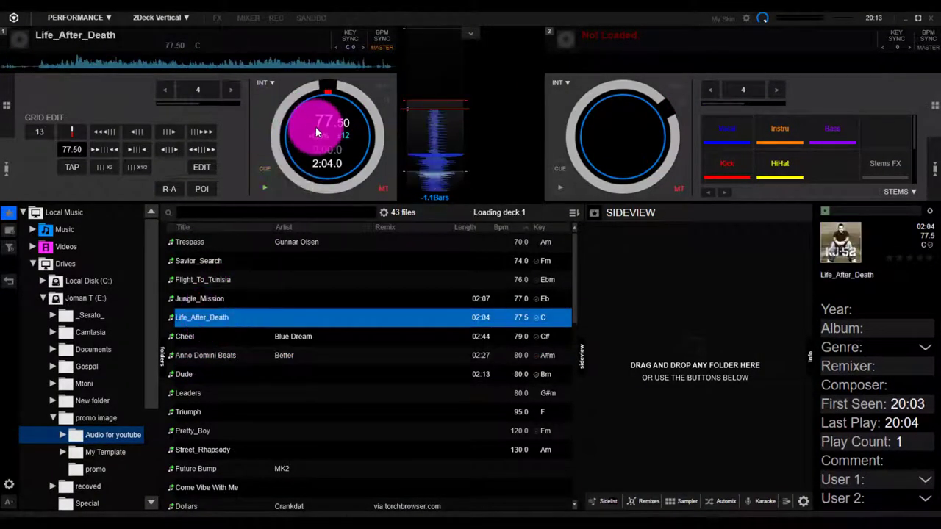
left_click(264, 189)
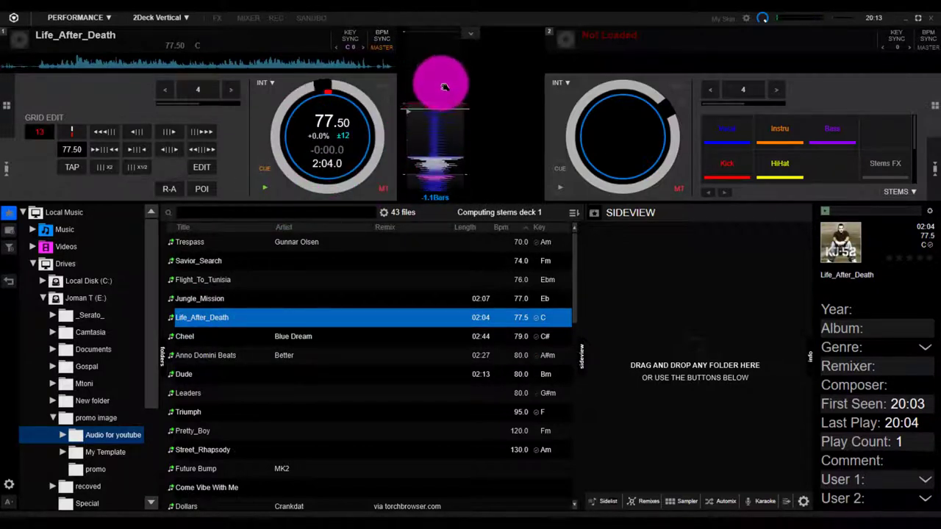
left_click_drag(444, 81, 327, 151)
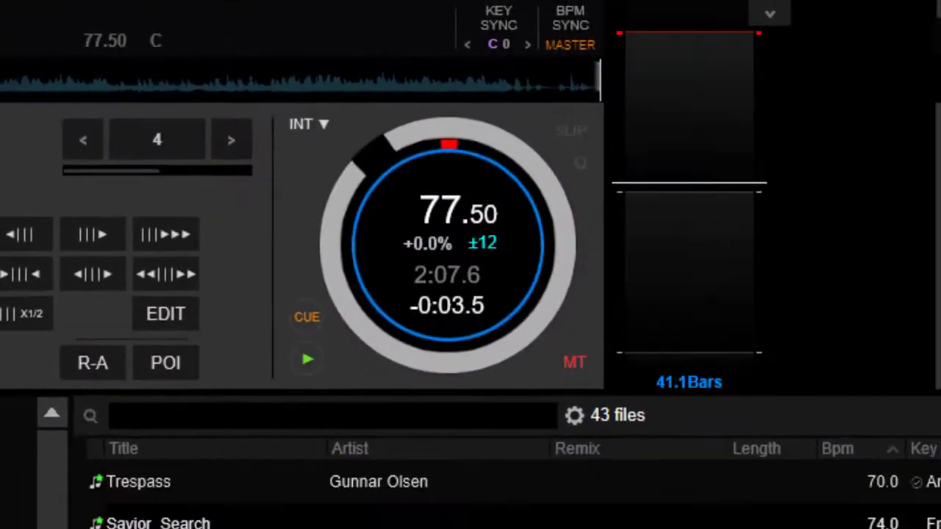
Load Cheel onto deck 1 while Life_After_Death is still playing, and approve stopping that song.
left_click_drag(213, 365, 327, 131)
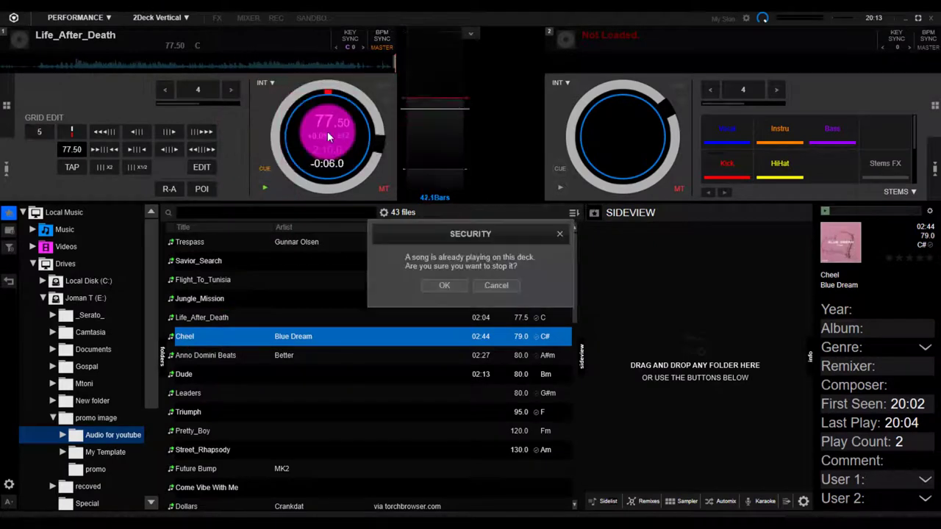
left_click(434, 287)
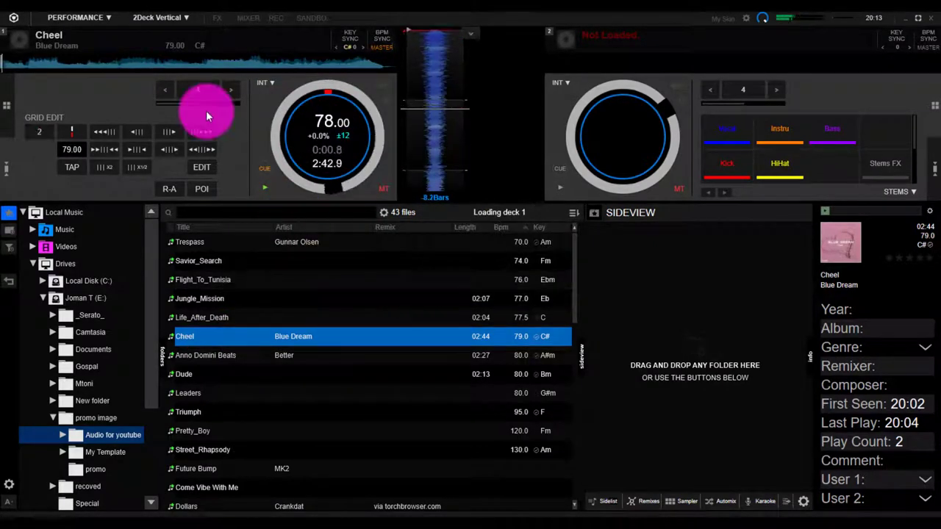
Load Anno Domini Beats onto the playing deck 1, approve stopping the current song, and pause the deck.
mouse_move(414, 166)
left_mouse_down()
mouse_move(431, 48)
mouse_move(432, 125)
mouse_move(435, 93)
mouse_move(433, 106)
mouse_move(422, 63)
mouse_move(437, 143)
mouse_move(378, 59)
mouse_move(383, 67)
mouse_move(283, 161)
mouse_move(271, 208)
mouse_move(326, 126)
mouse_move(346, 163)
mouse_move(320, 168)
mouse_move(190, 359)
mouse_move(315, 136)
mouse_move(375, 148)
left_mouse_up()
left_click(440, 282)
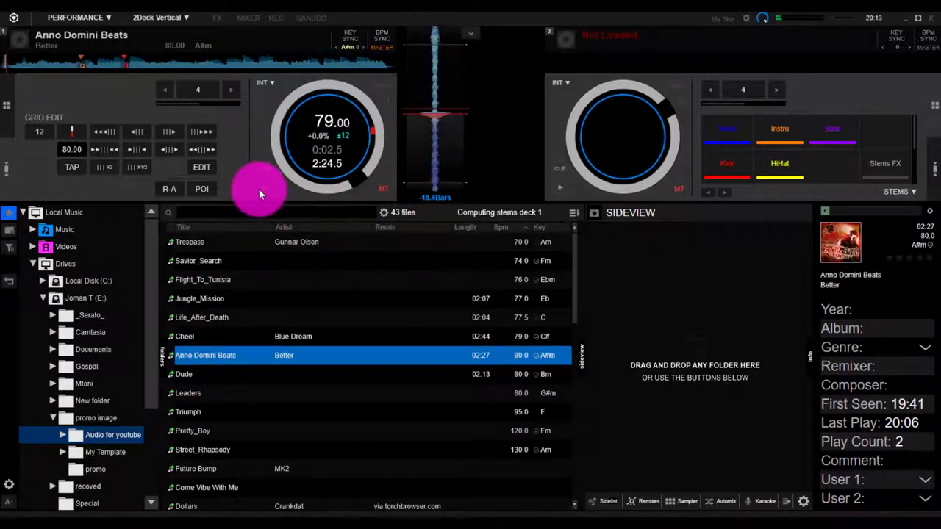
left_click(422, 195)
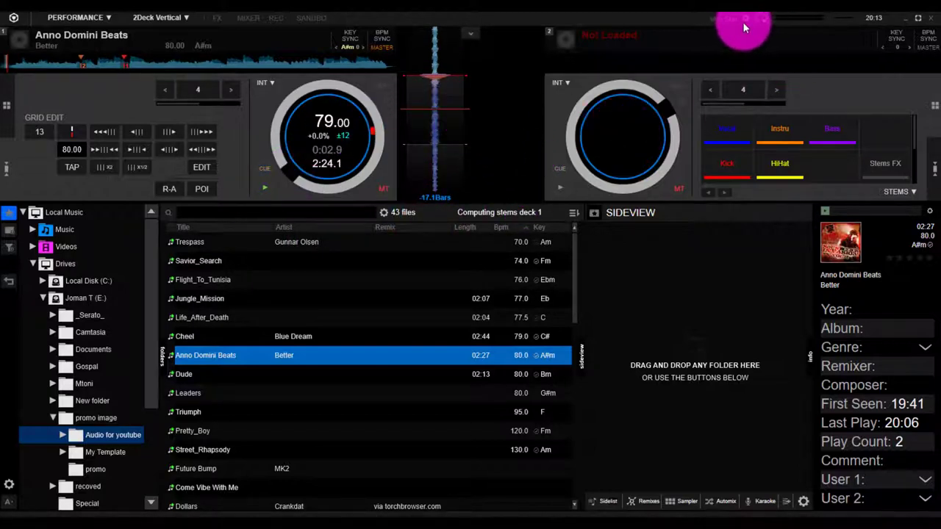
Switch the main interface skin to the Pro layout of the Default skin.
left_click(746, 20)
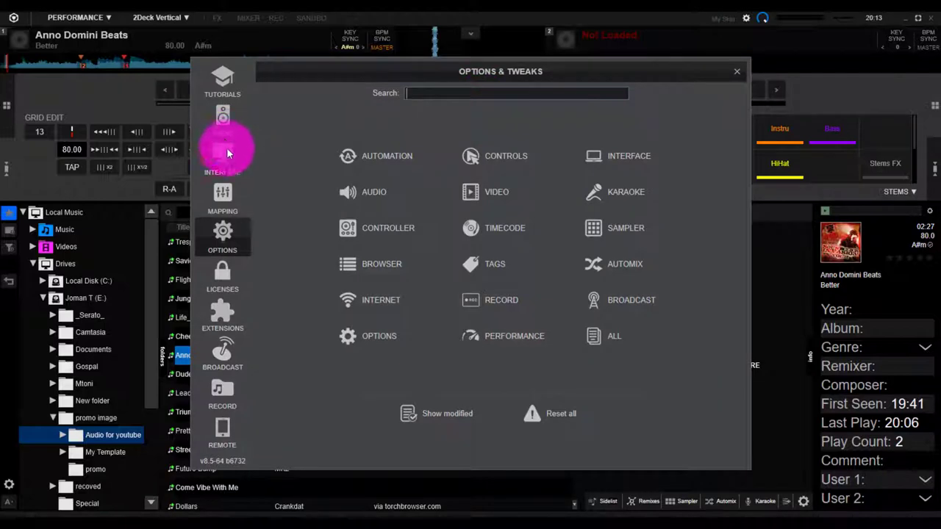
left_click(228, 167)
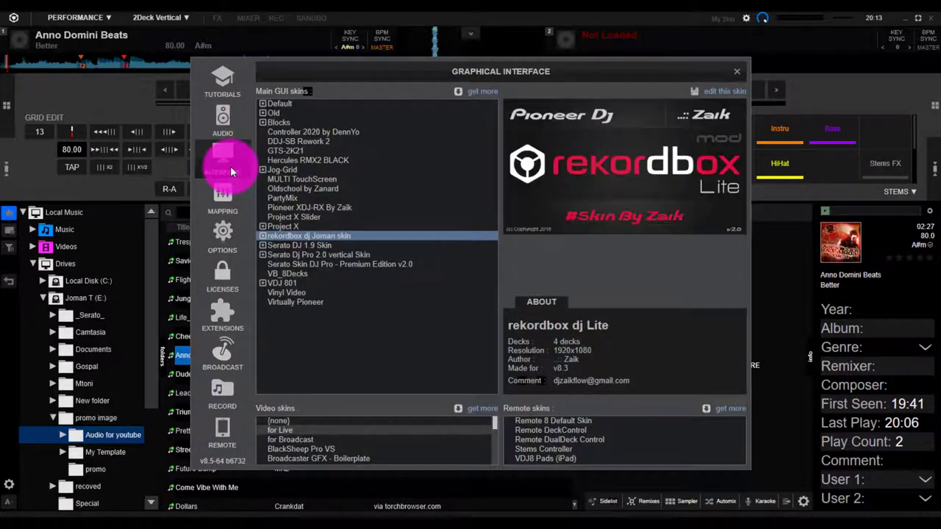
left_click(266, 107)
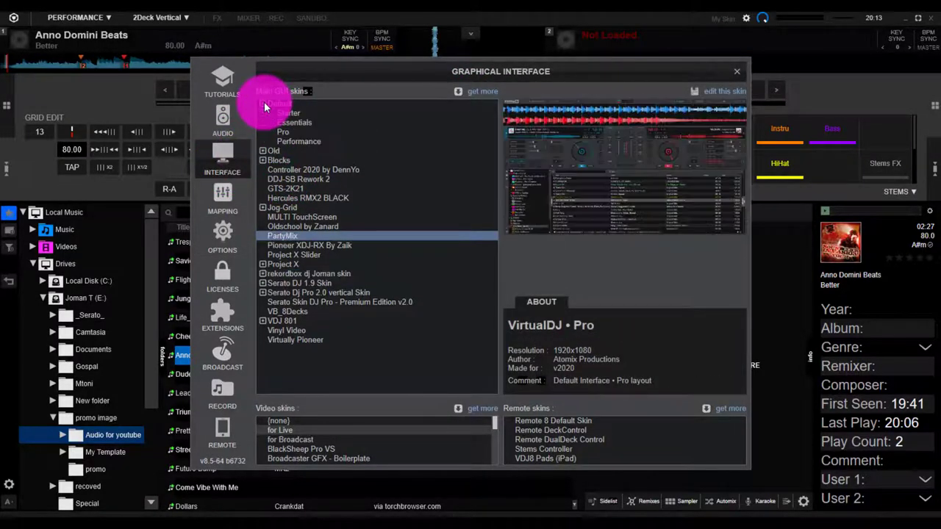
left_click(281, 133)
left_click(740, 65)
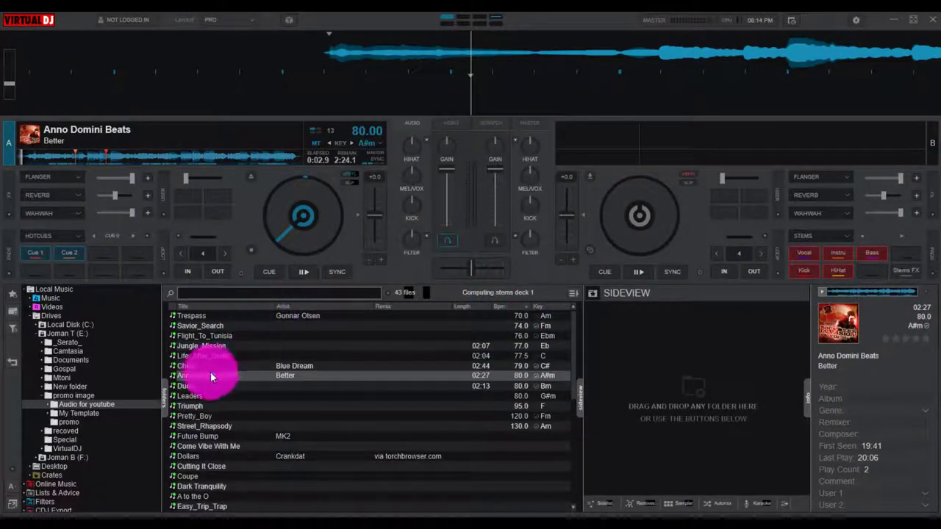
Load Life_After_Death onto deck A in the Pro skin and play it.
left_click_drag(190, 360, 311, 197)
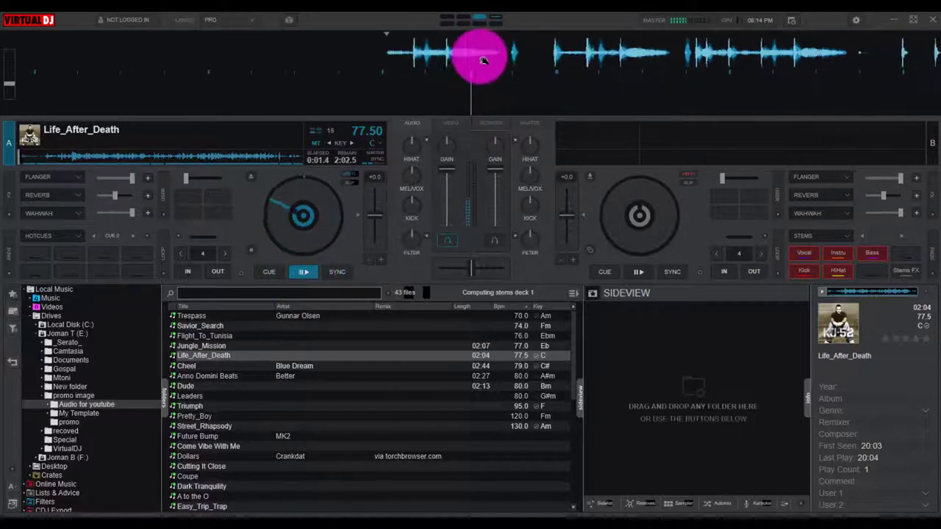
left_click_drag(289, 207, 264, 381)
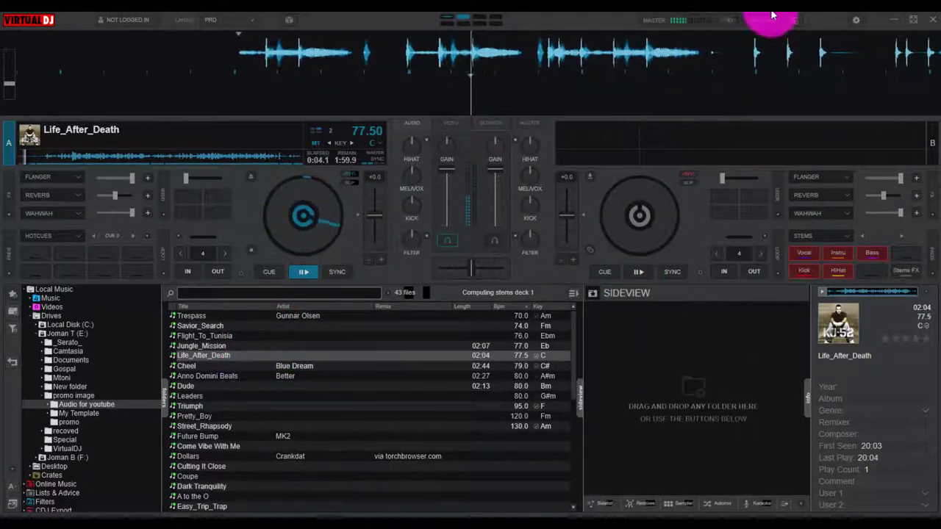
Search the options for wave, set coloredWaveforms to infra-red, and close the settings.
left_click(856, 21)
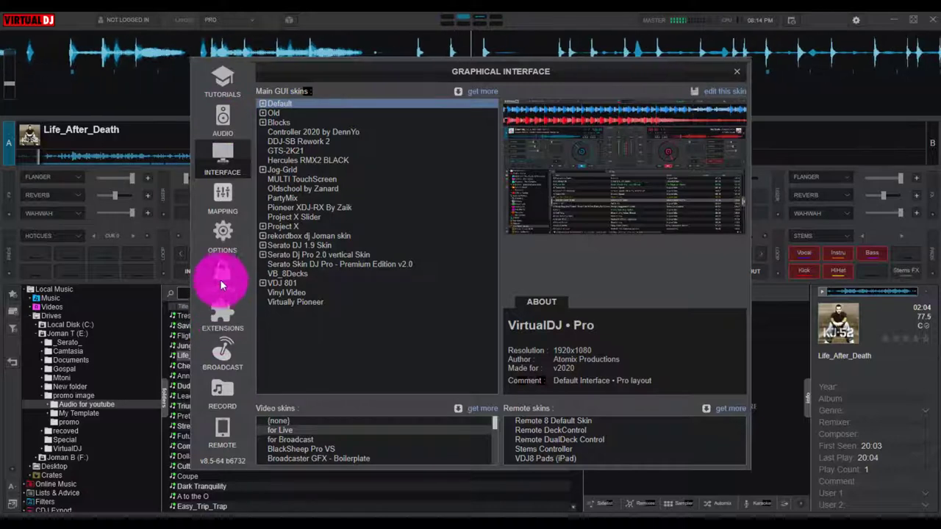
left_click(224, 230)
type("wave")
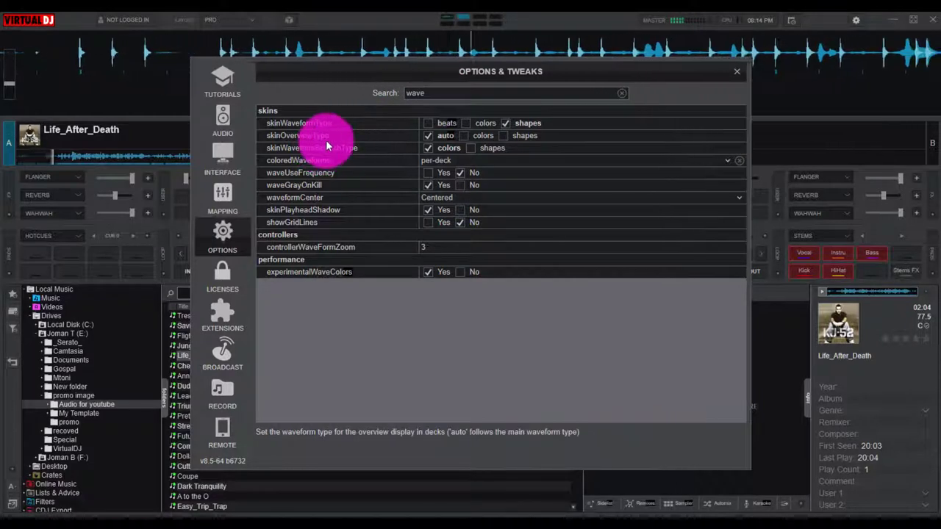
left_click(427, 164)
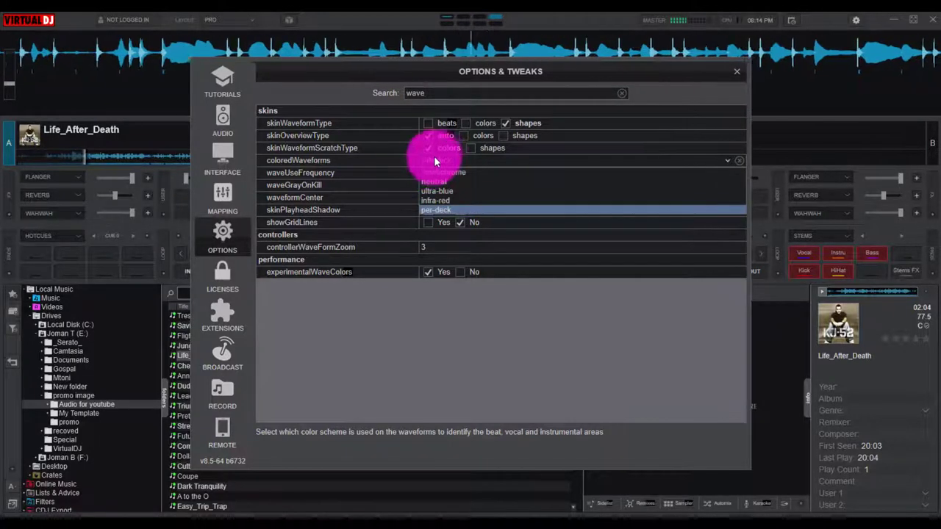
left_click(437, 198)
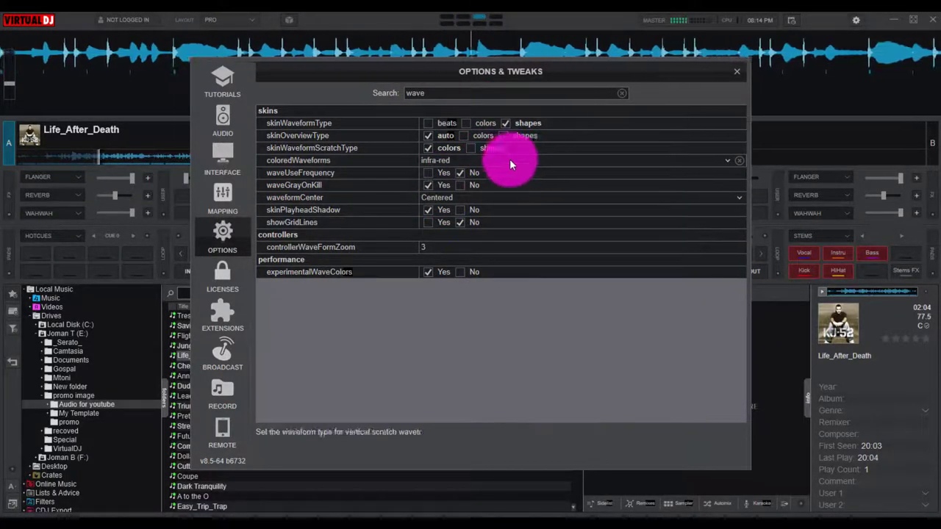
left_click(736, 67)
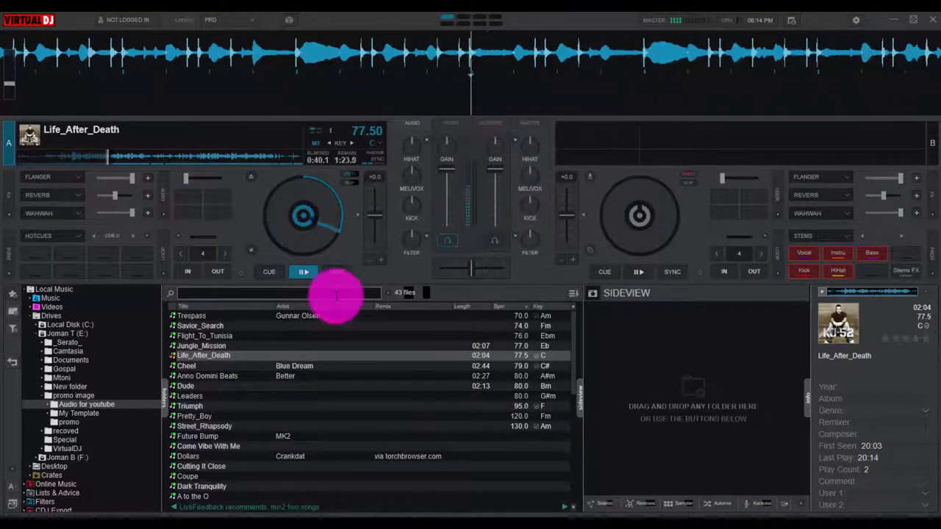
Load Cheel onto deck B, dismiss the Auto Match Key notice with Don't show again enabled, and play the deck.
left_click(190, 366)
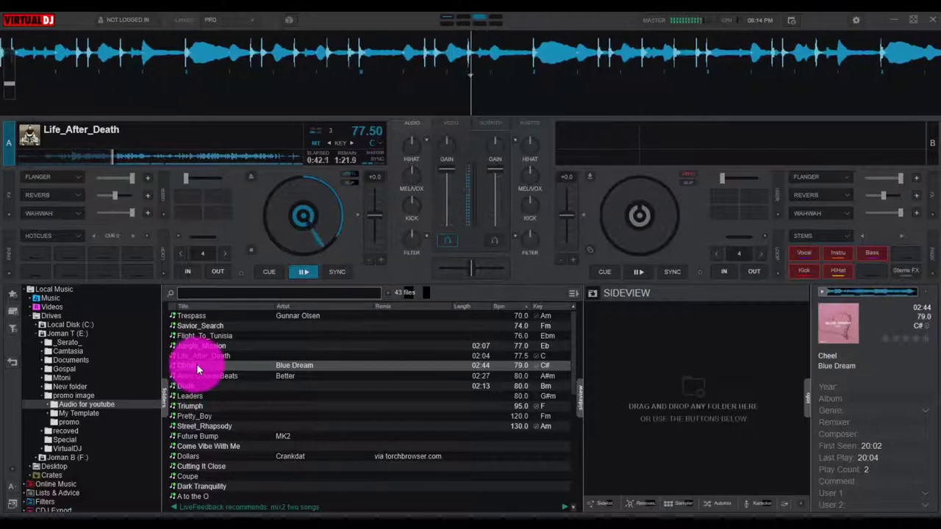
left_click_drag(197, 366, 622, 210)
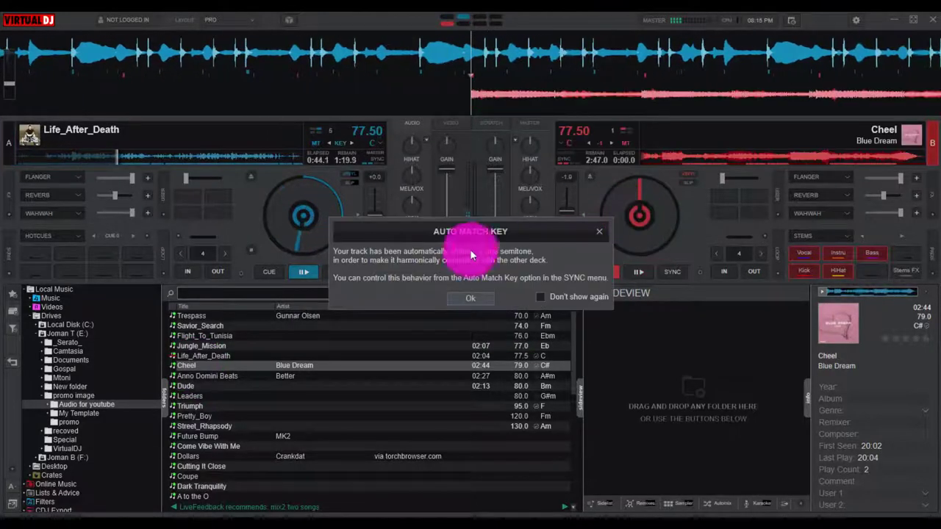
left_click(540, 297)
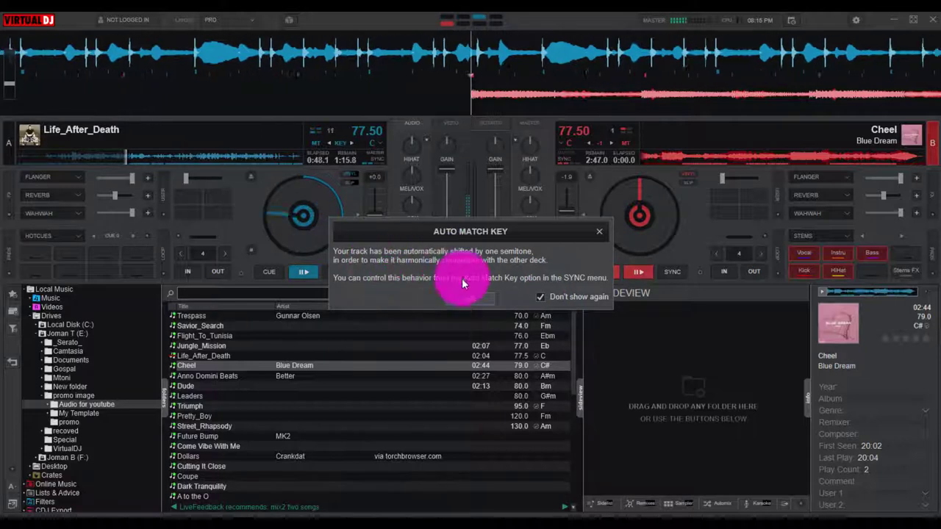
left_click(464, 296)
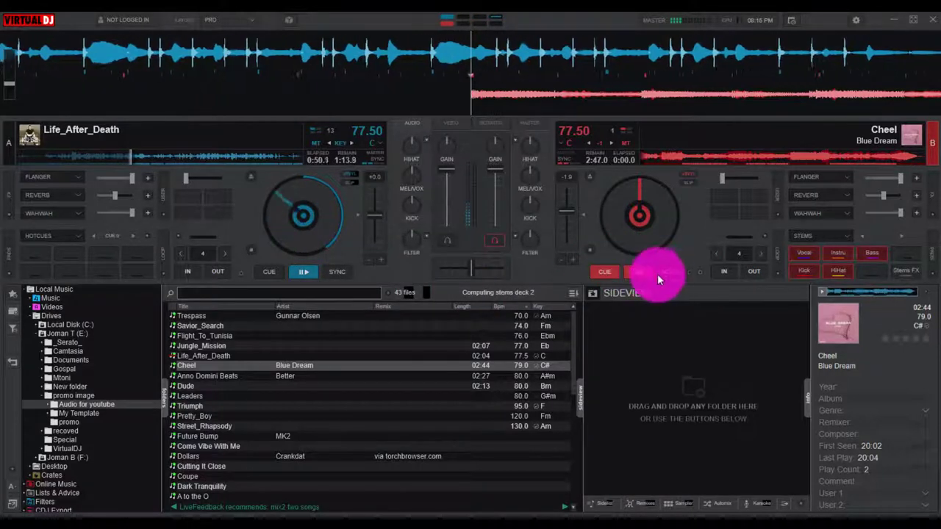
left_click(639, 271)
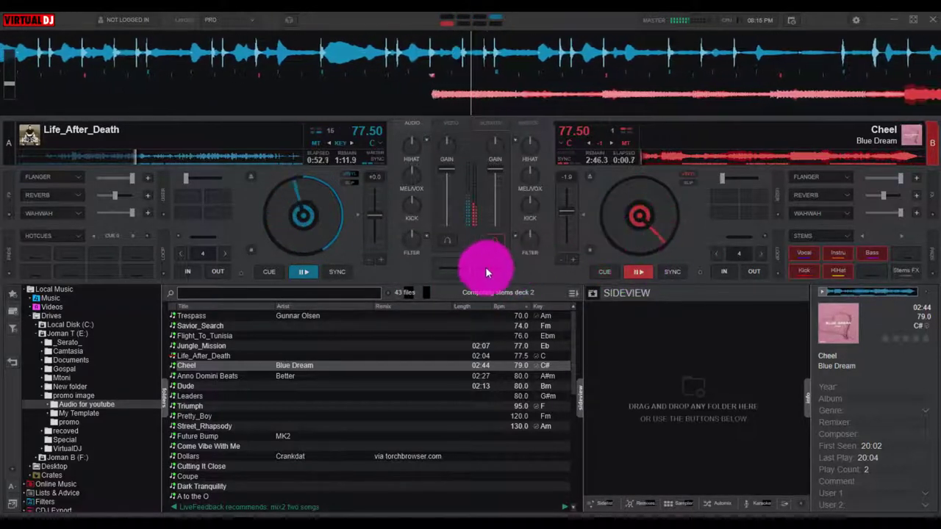
Mix from Life_After_Death into Cheel by cutting deck A's kick and moving the crossfader fully to deck B.
mouse_move(599, 211)
left_mouse_down()
mouse_move(667, 185)
mouse_move(691, 248)
mouse_move(628, 267)
mouse_move(623, 253)
mouse_move(622, 213)
mouse_move(655, 108)
mouse_move(640, 188)
mouse_move(567, 231)
mouse_move(436, 267)
mouse_move(447, 276)
left_mouse_up()
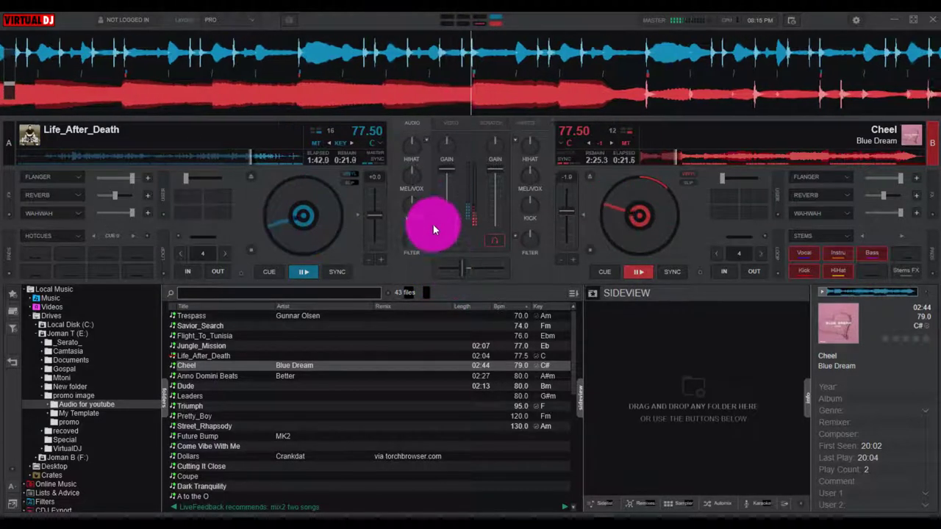
left_click_drag(413, 202, 395, 217)
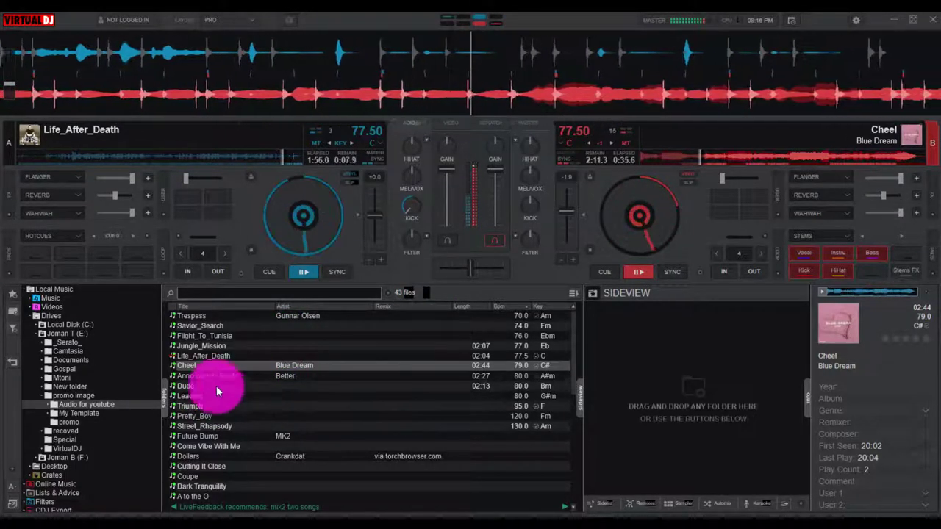
left_click_drag(472, 271, 570, 270)
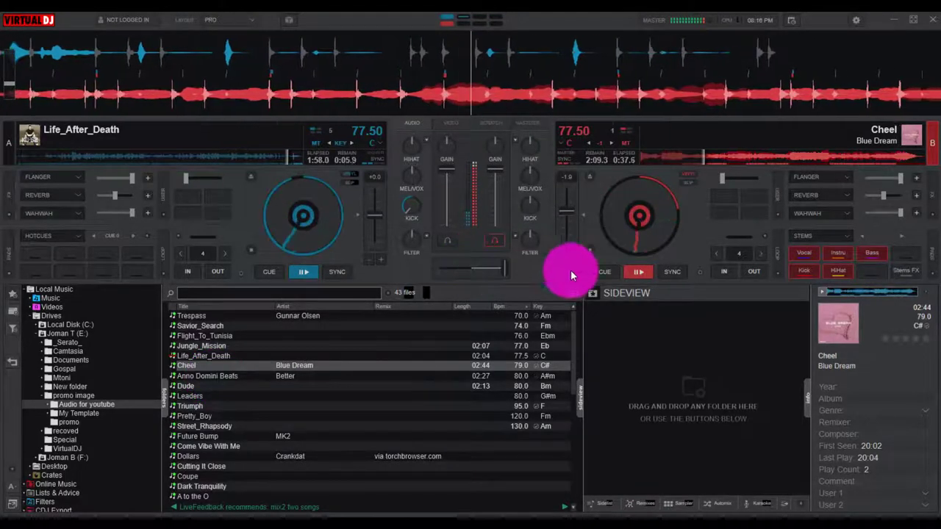
Load Anno Domini Beats onto the playing deck A and hold its jog wheel near the song's start to time its entry.
left_click_drag(209, 375, 286, 224)
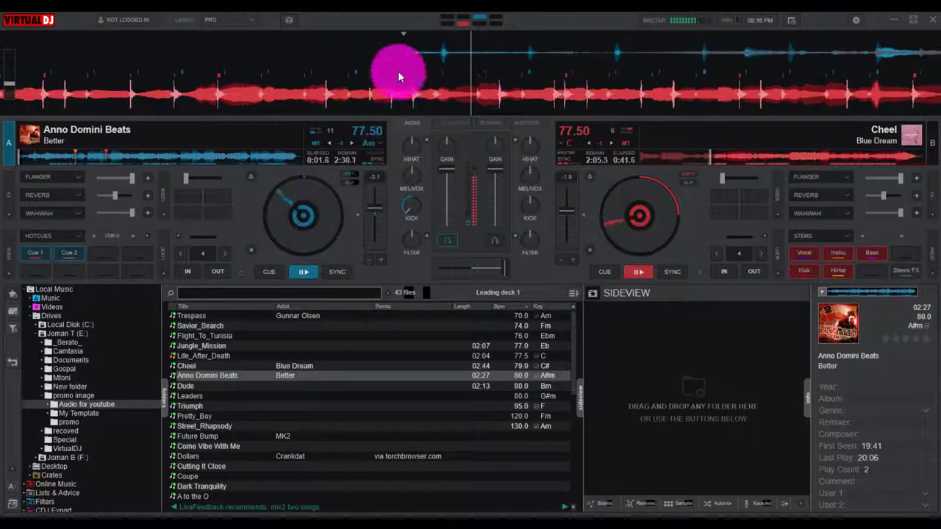
left_click_drag(368, 193, 302, 218)
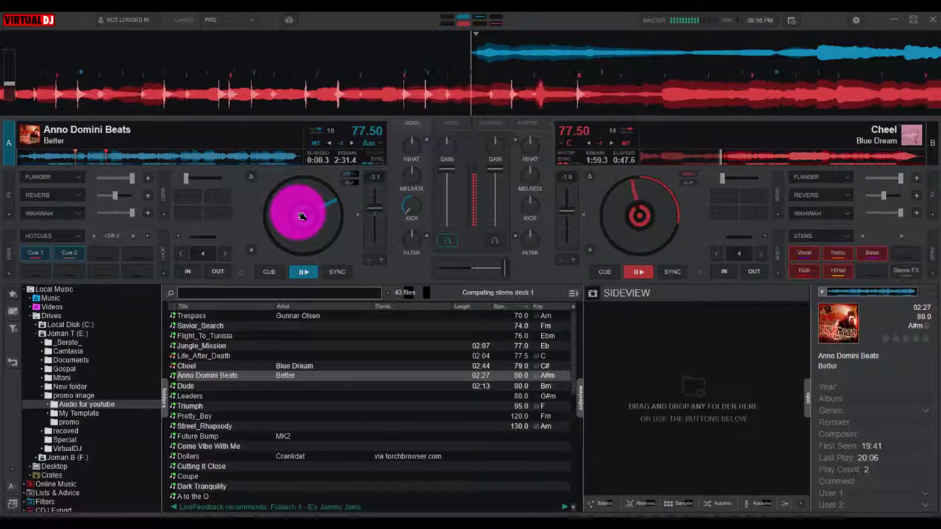
left_click_drag(301, 216, 298, 206)
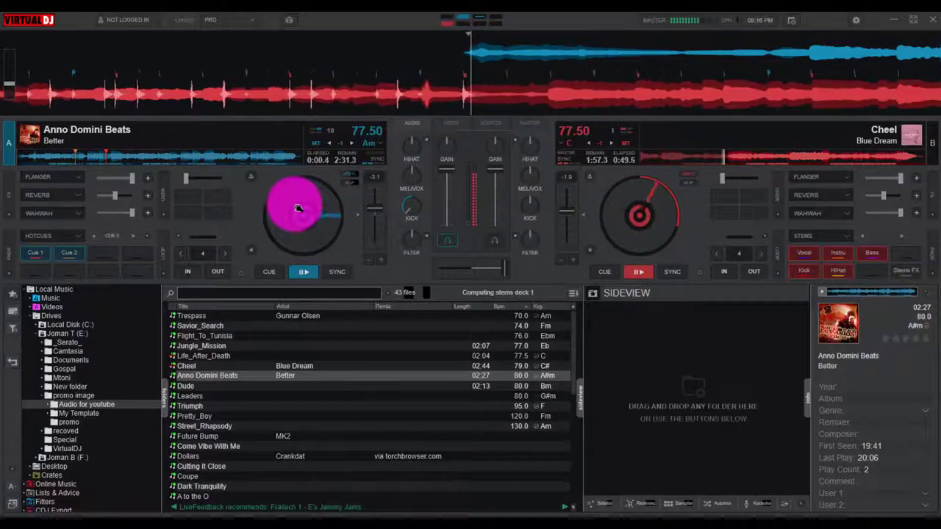
left_click(626, 91)
Mix from Cheel into Anno Domini Beats by restoring deck A's kick, cutting deck B's kick, and moving the crossfader fully to deck A.
mouse_move(450, 211)
left_mouse_down()
mouse_move(405, 210)
mouse_move(425, 177)
mouse_move(504, 269)
mouse_move(488, 268)
mouse_move(467, 246)
mouse_move(536, 199)
mouse_move(491, 239)
mouse_move(509, 329)
mouse_move(497, 292)
left_mouse_up()
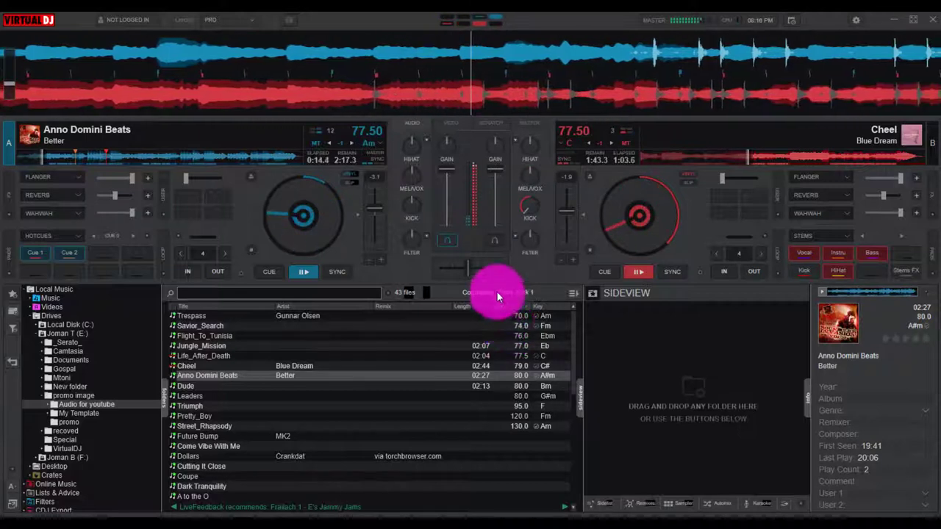
mouse_move(548, 213)
left_mouse_down()
mouse_move(536, 306)
mouse_move(589, 323)
mouse_move(643, 374)
left_mouse_up()
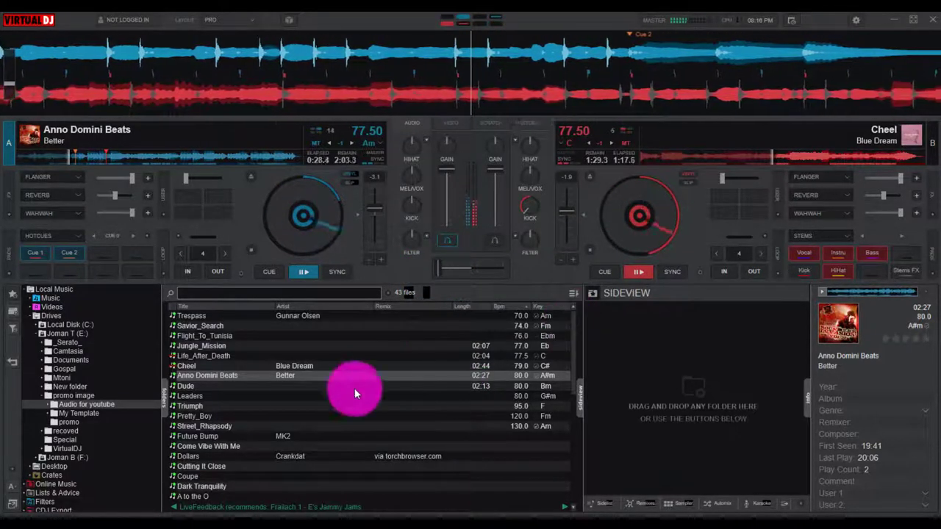
Load Dude onto deck B, jump deck A back to Cue 2, and line up Dude's start with Anno Domini Beats using the jog wheel.
left_click_drag(214, 387, 625, 213)
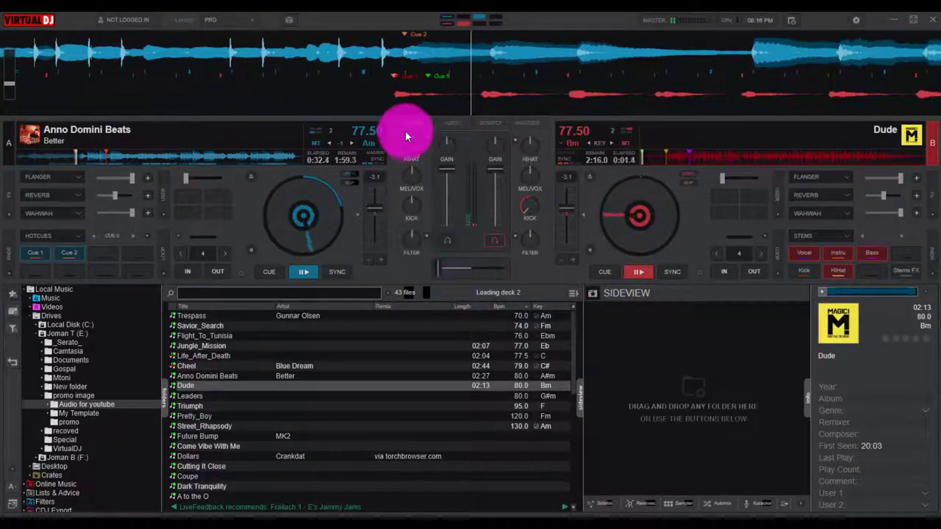
left_click(70, 254)
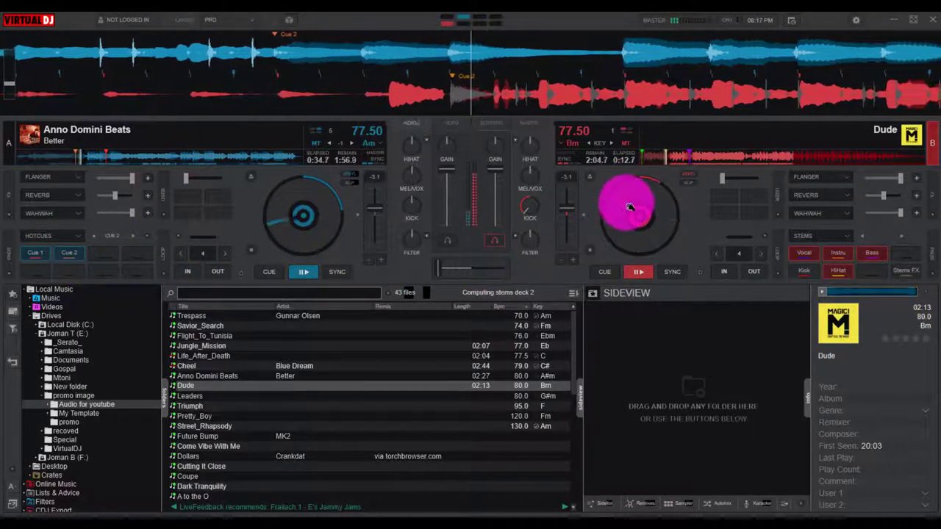
left_click_drag(630, 208, 260, 45)
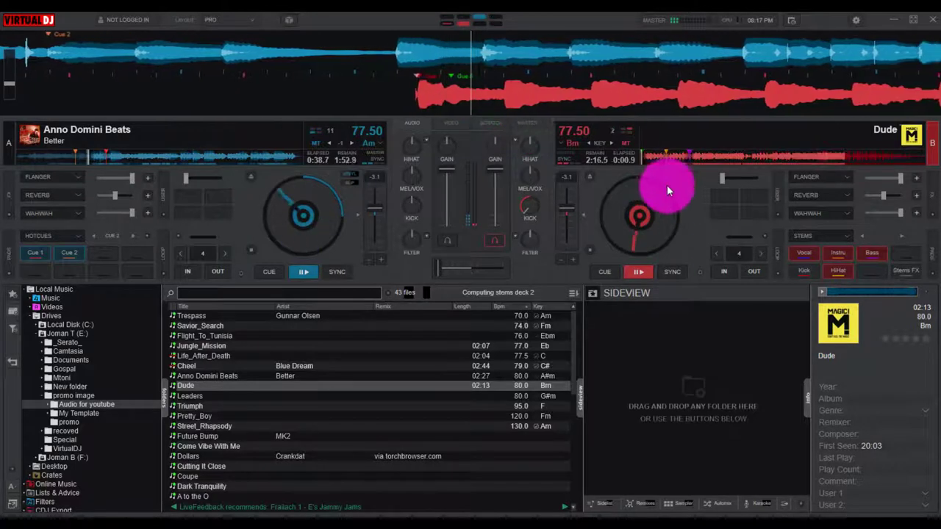
left_click_drag(667, 184, 705, 224)
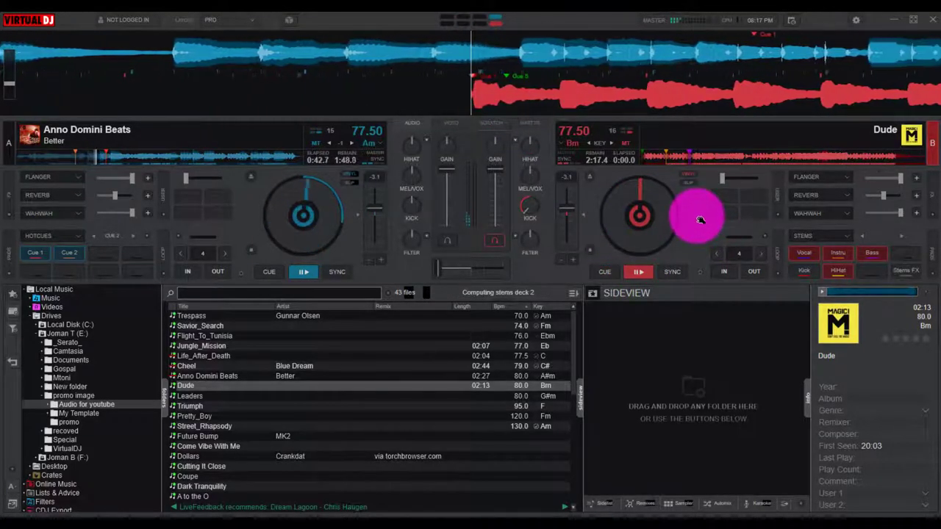
left_click_drag(700, 220, 662, 210)
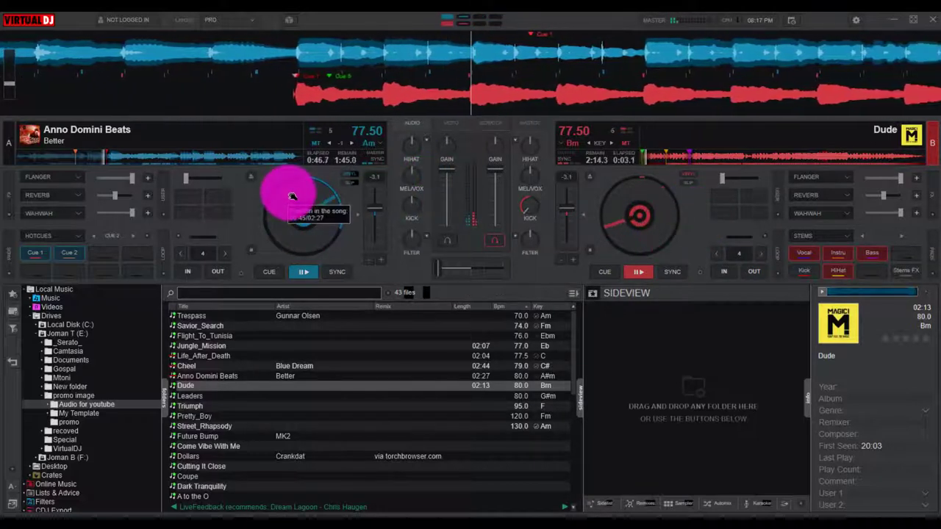
left_click_drag(679, 185, 634, 187)
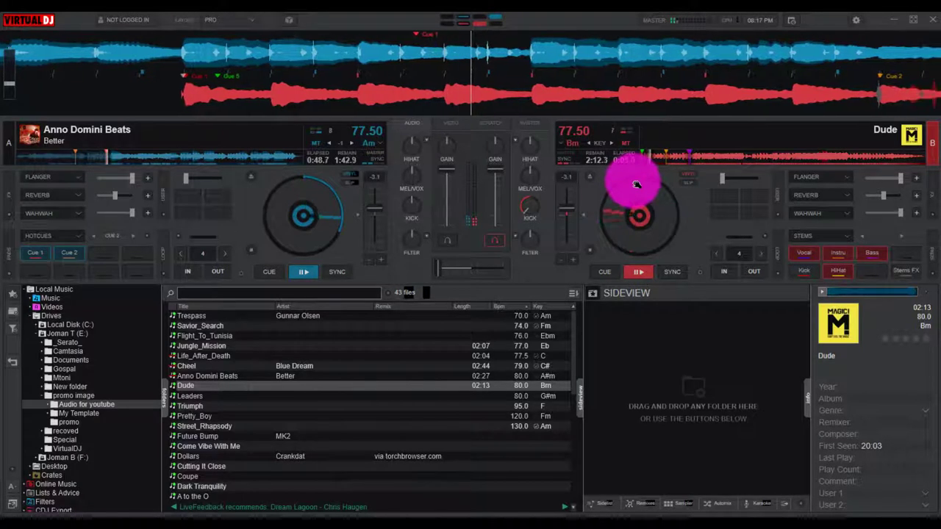
Mix from Anno Domini Beats into Dude with deck A's kick cut and the crossfader fully on deck B, and pause deck B.
left_click_drag(439, 267, 456, 268)
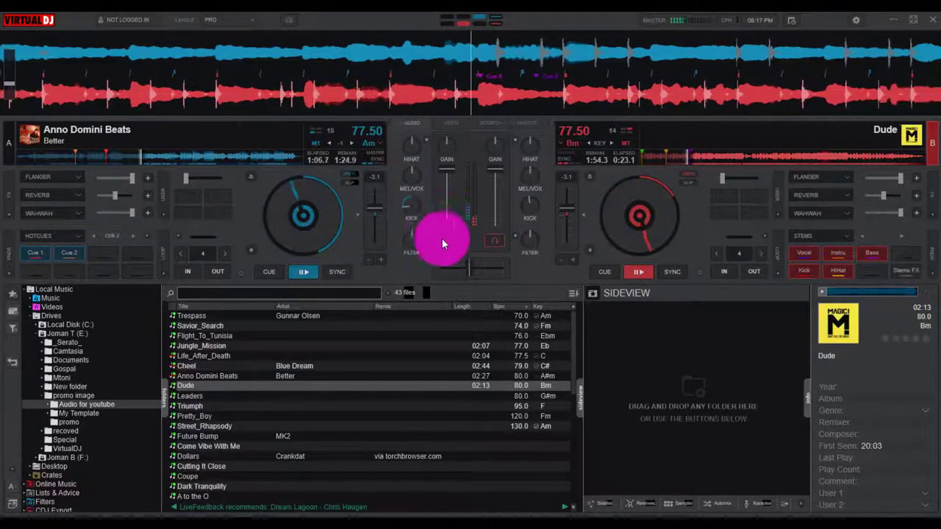
left_click_drag(470, 269, 582, 271)
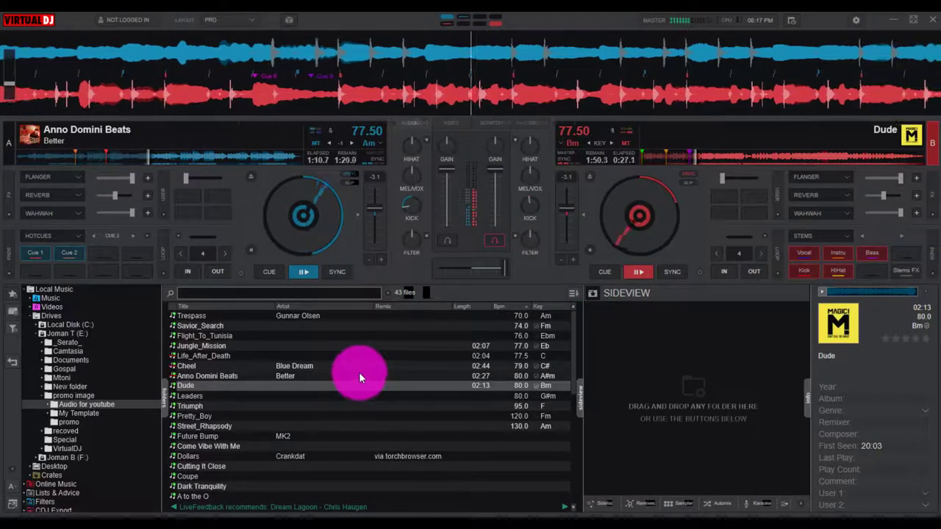
left_click(644, 267)
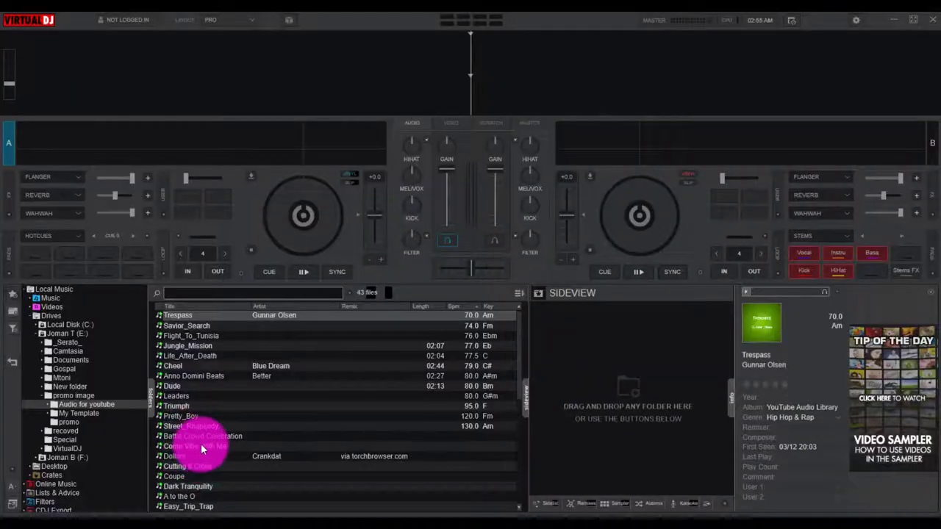
Find Triumph in the song list and load it onto deck A.
left_click(200, 447)
scroll(264, 443, "down", 1)
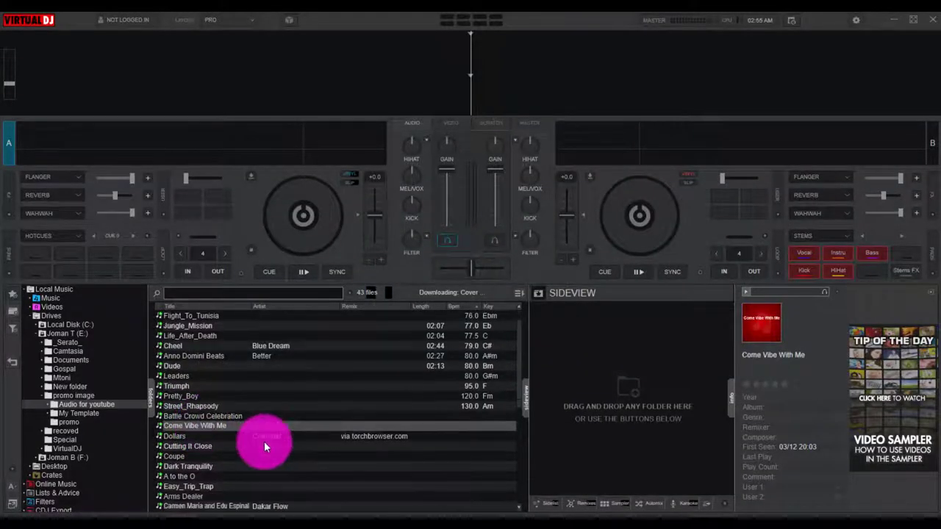
left_click(256, 387)
left_click_drag(241, 386, 284, 220)
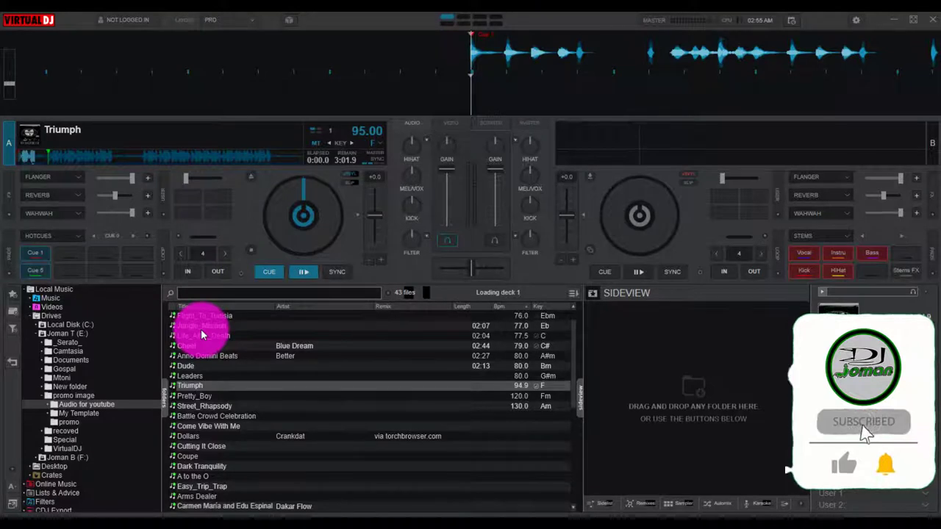
Play Triumph from Cue 1 on deck A and stop it a few times to demonstrate how playback halts.
left_click(36, 252)
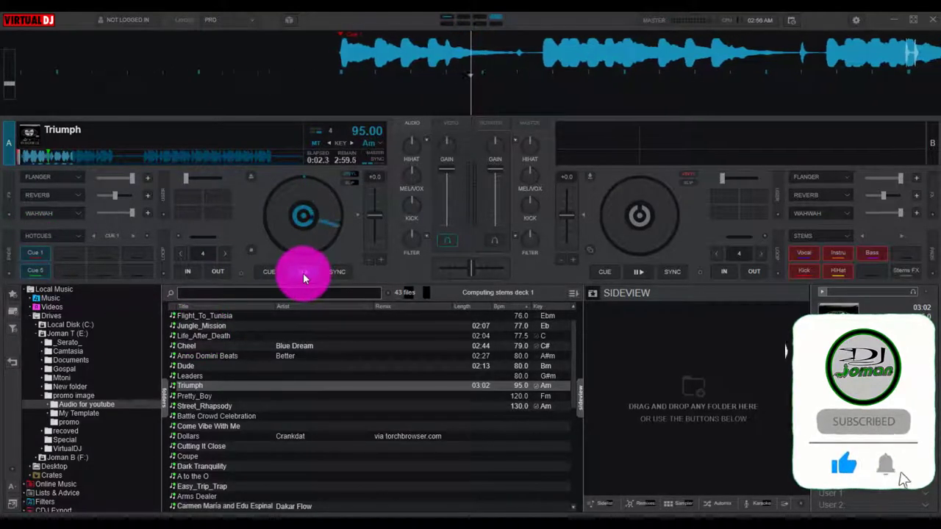
left_click(36, 251)
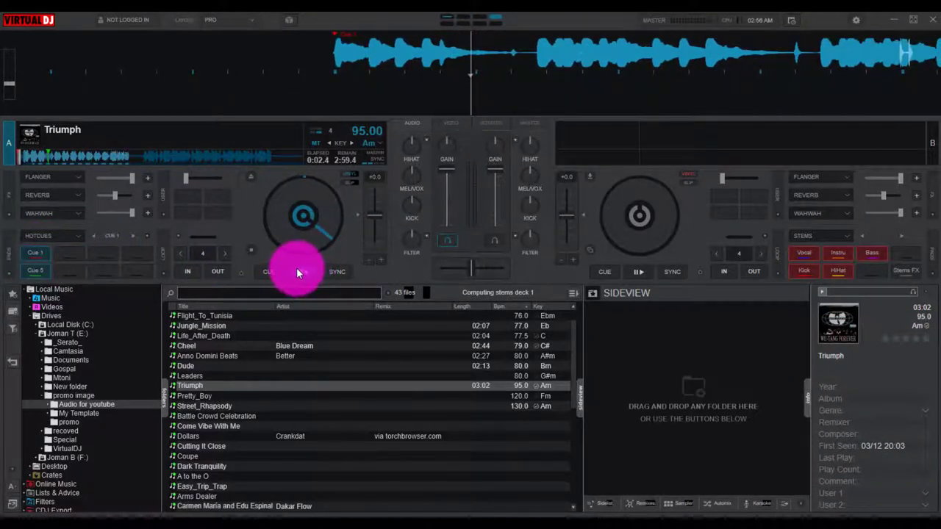
left_click(27, 252)
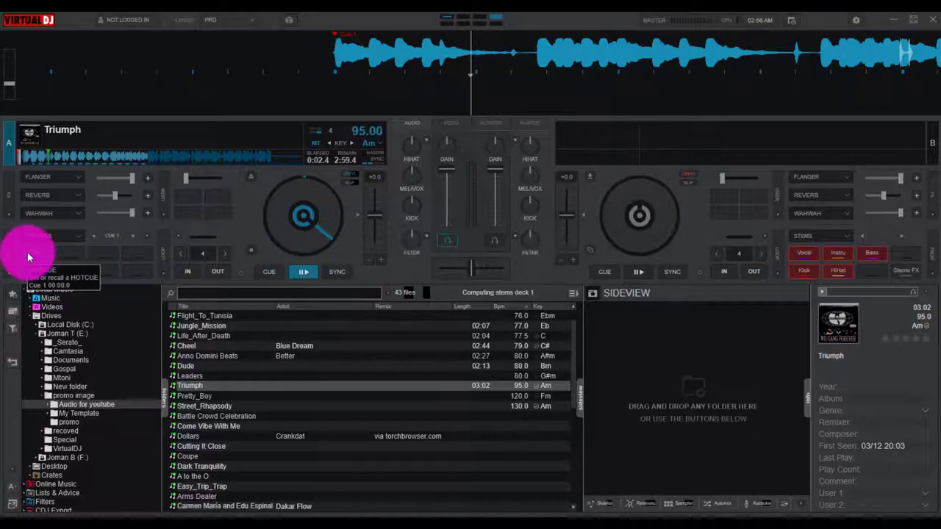
Search the options for "ramp", set rampStopTime to 5.0, and close the options window.
left_click(856, 21)
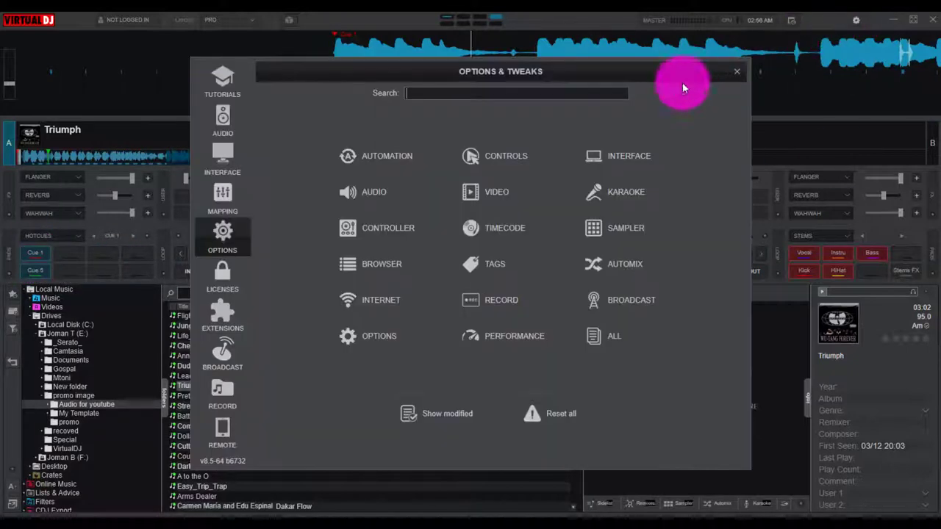
left_click(472, 96)
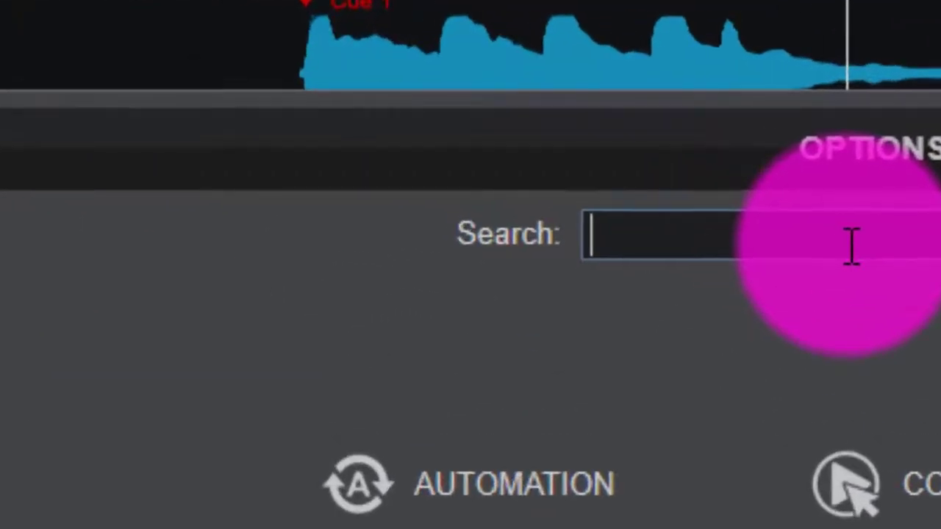
type("ramp")
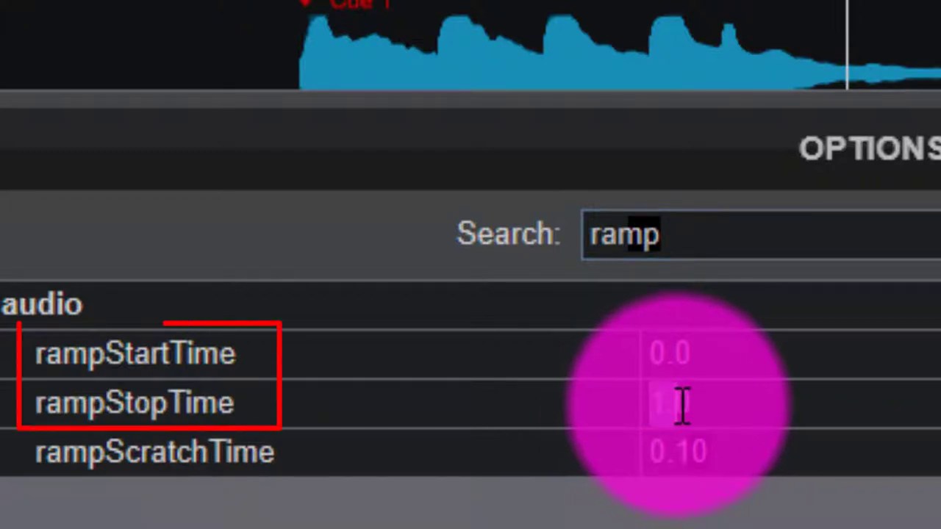
left_click_drag(671, 409, 675, 409)
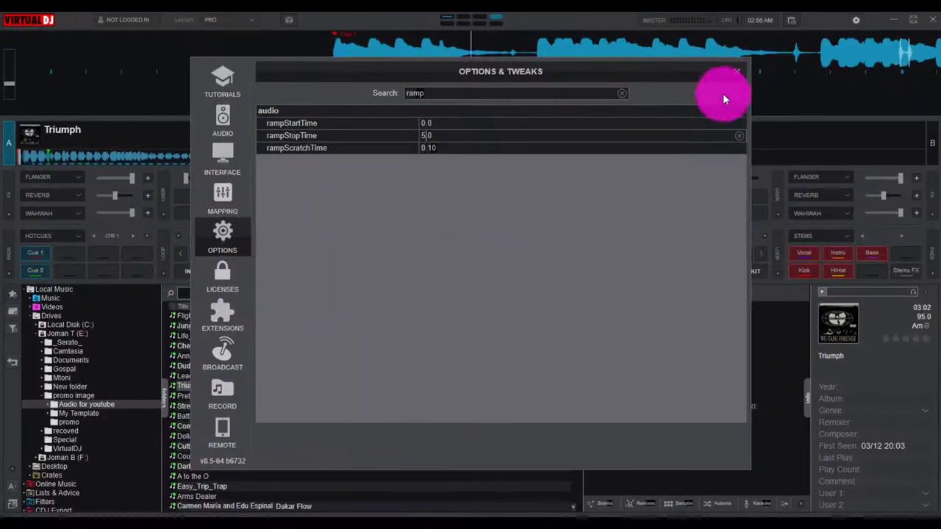
type("5")
left_click(732, 72)
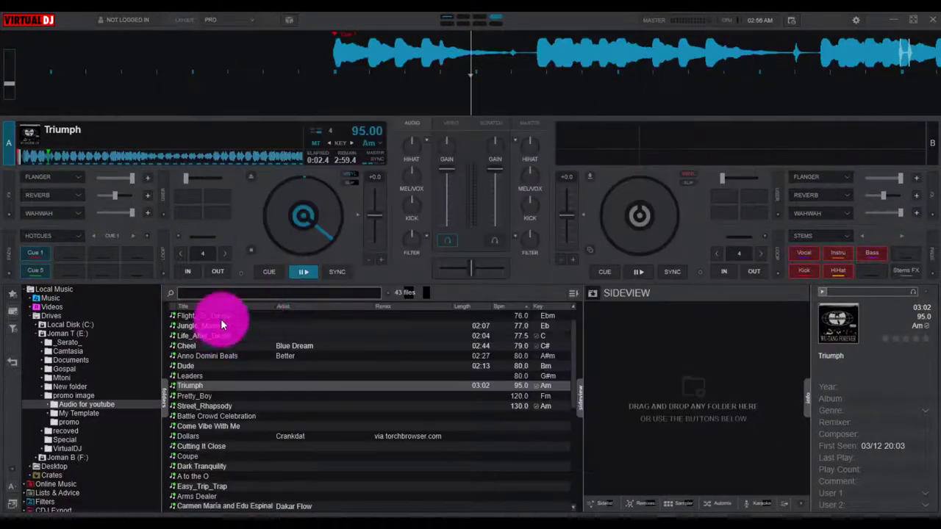
Test the slow stop on deck A by playing Triumph from Cue 1 and stopping it, including once from further into the track.
left_click(30, 251)
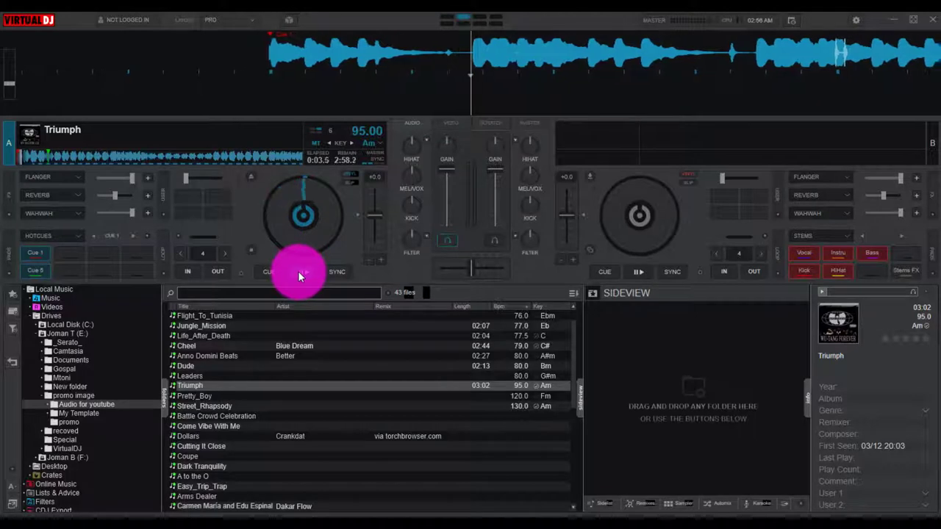
left_click(298, 272)
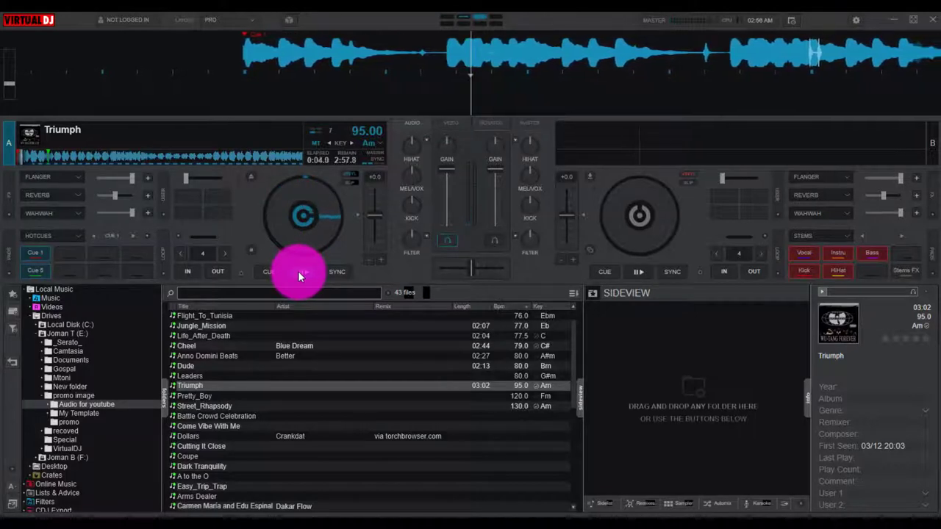
left_click(302, 270)
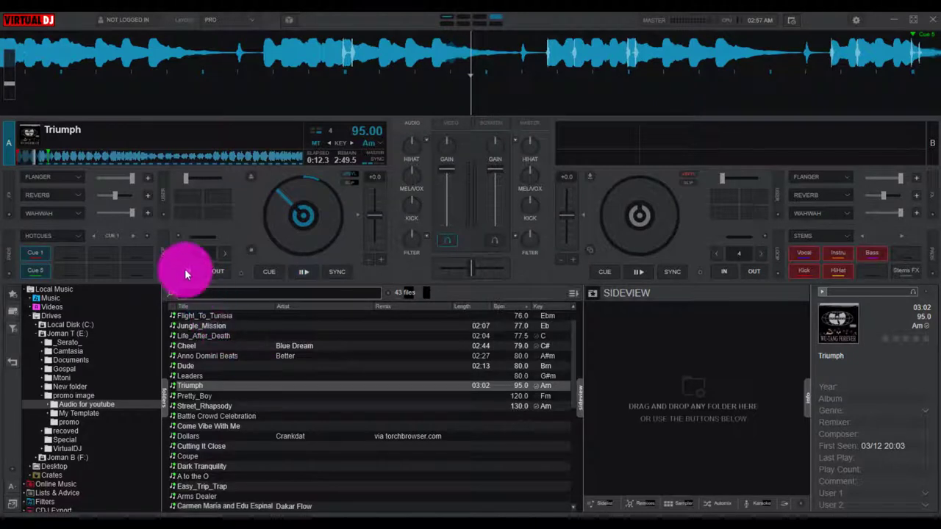
left_click(69, 158)
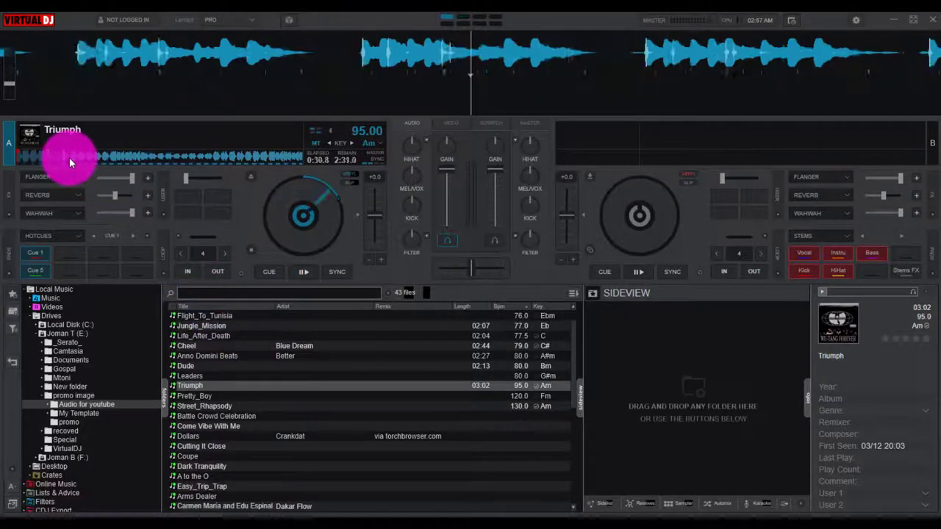
left_click(110, 156)
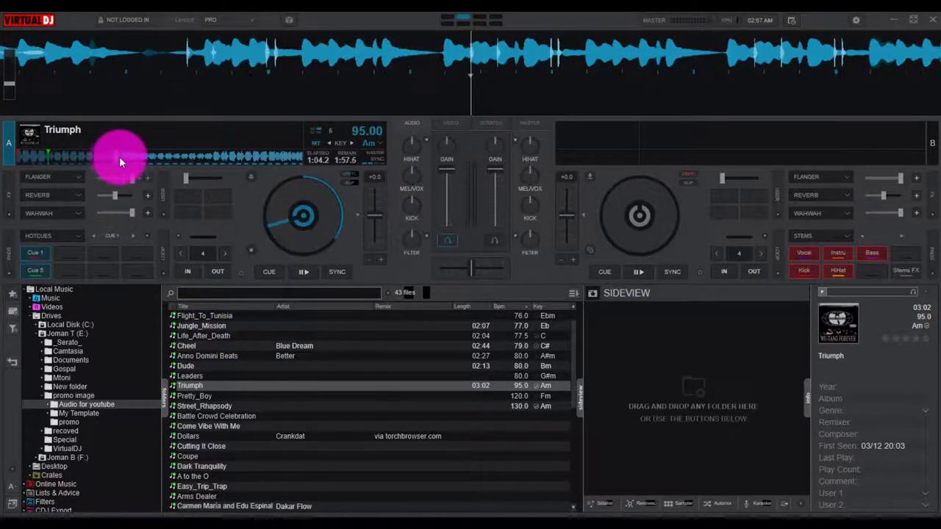
left_click(129, 157)
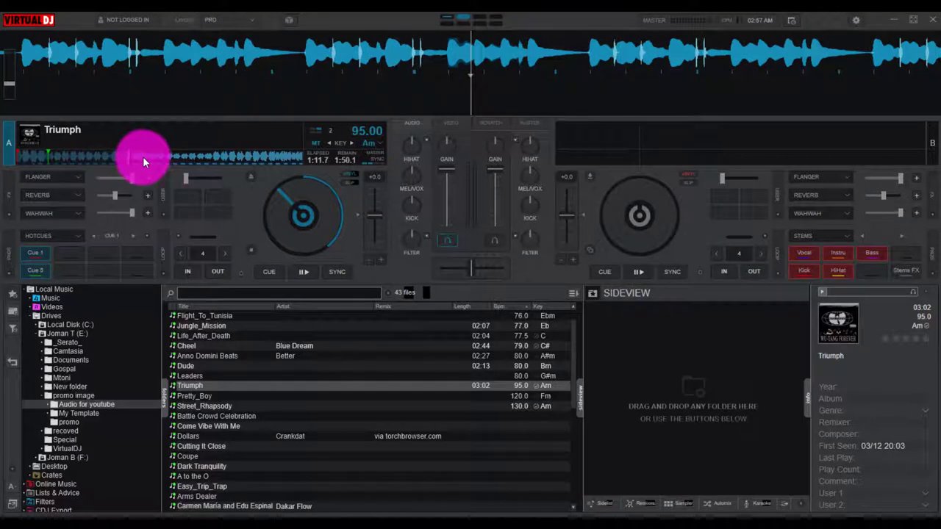
left_click(309, 273)
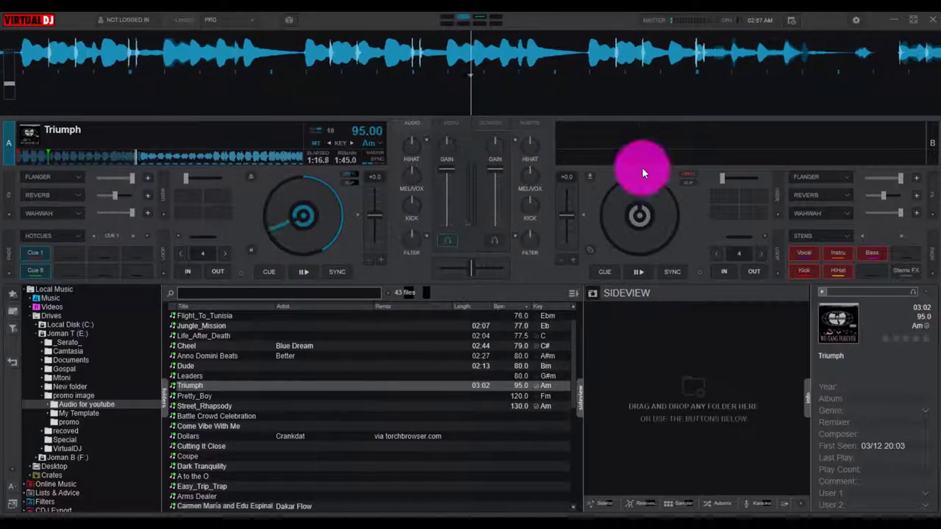
Reopen the "ramp" options, set rampStopTime to 1.0, and close the options window.
left_click(856, 22)
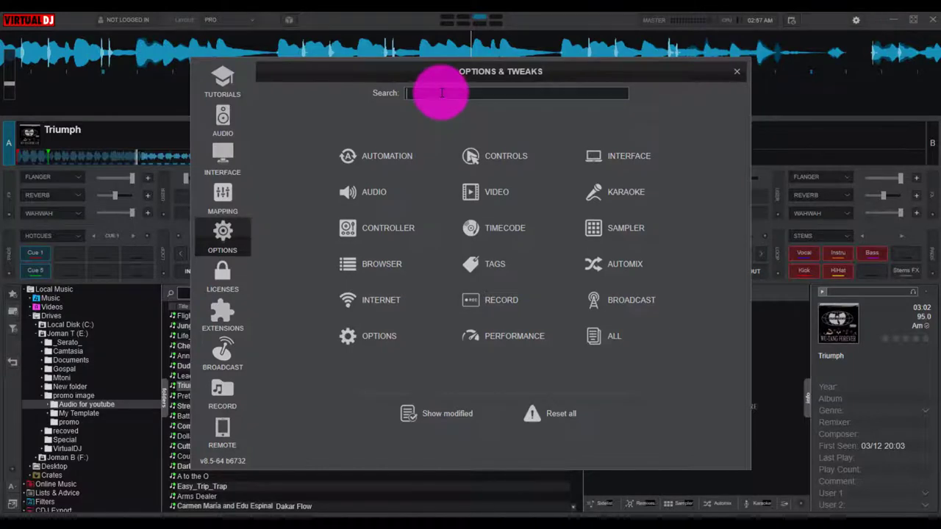
type("ramp")
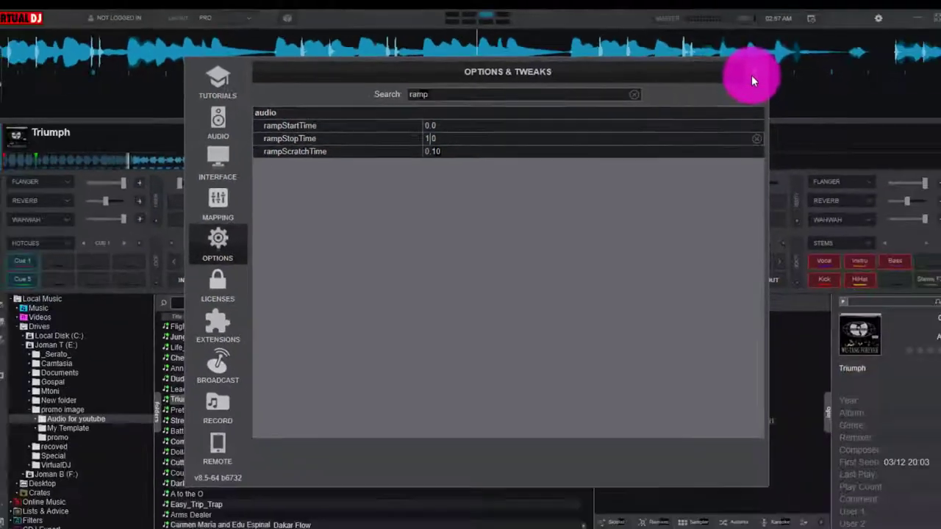
left_click(752, 75)
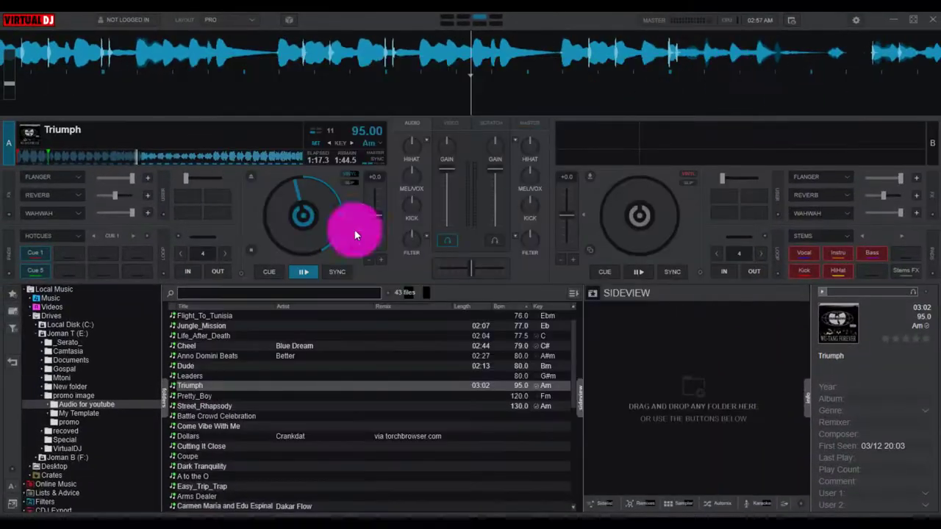
Play Triumph from Cue 1 on deck A and stop it twice to test the one-second ramp.
left_click(36, 253)
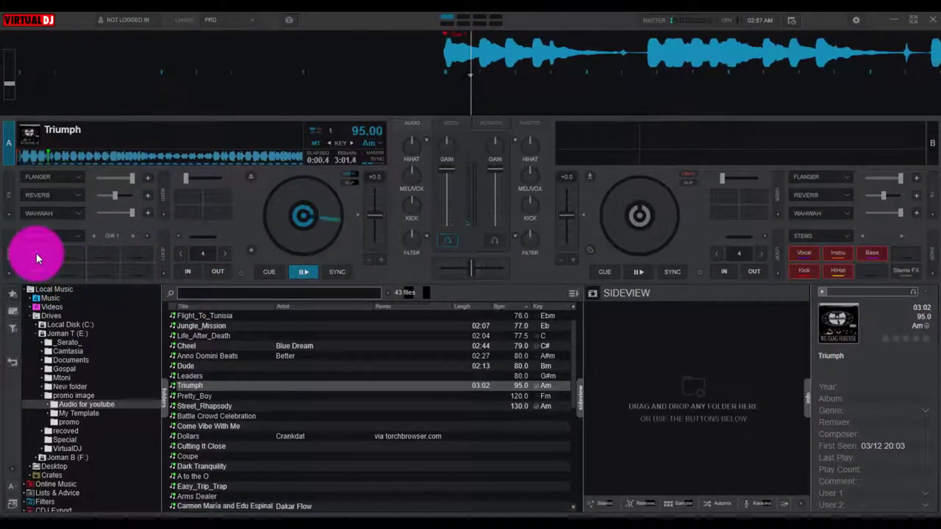
left_click(297, 271)
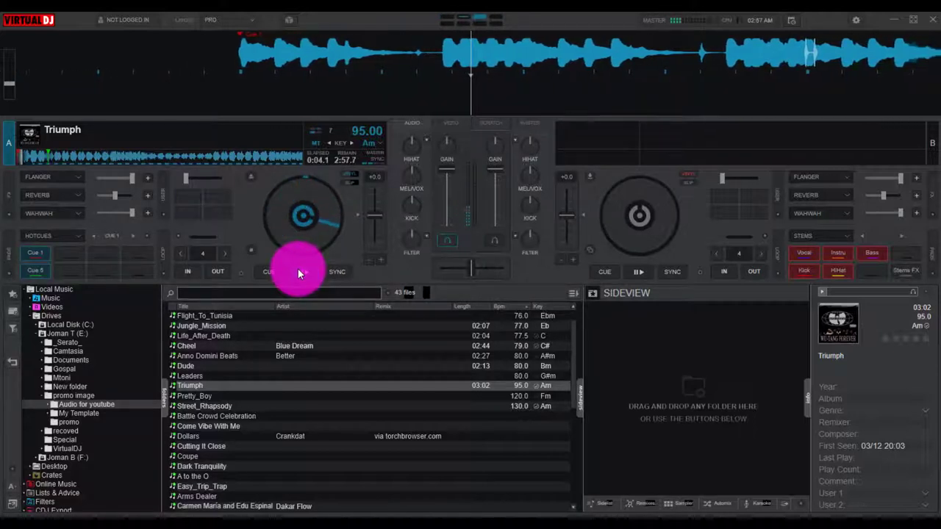
left_click(38, 250)
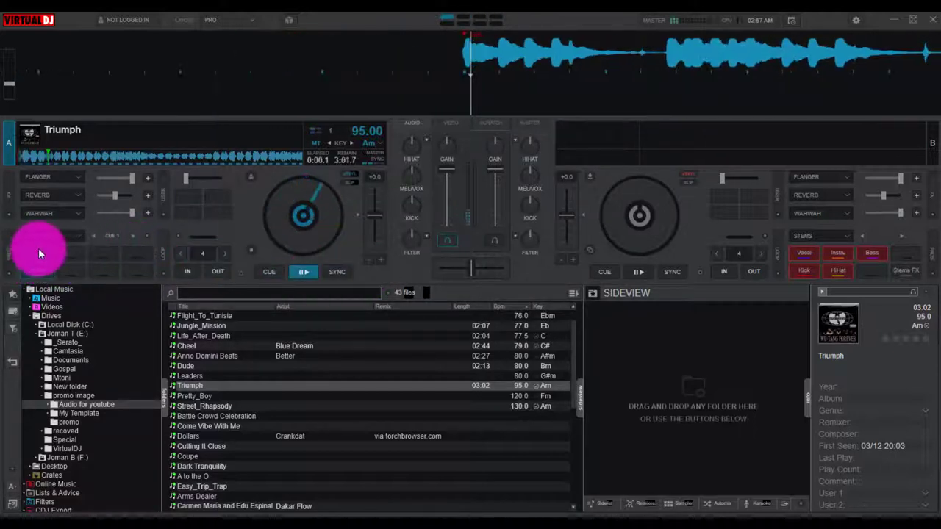
left_click(302, 272)
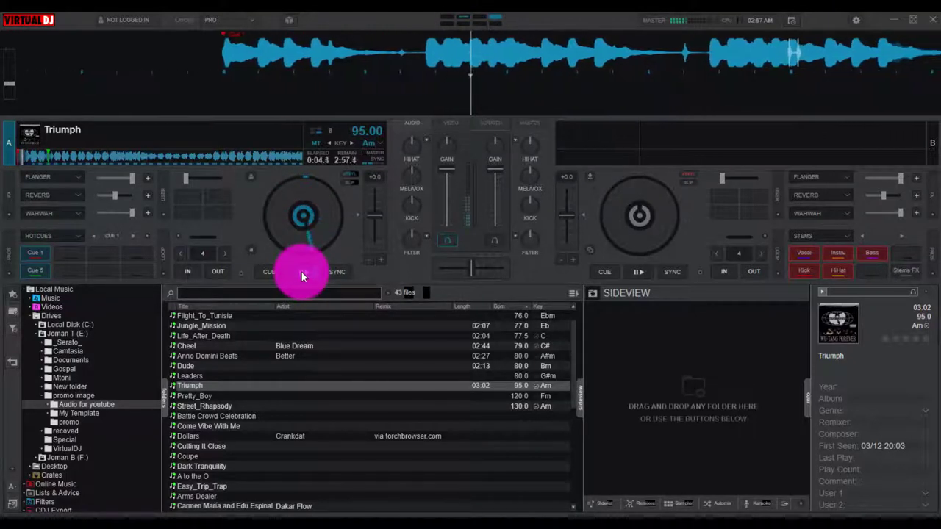
Set the rampStopTime option to 0.2 after trying 0.5, and test it by playing Triumph from Cue 1 and stopping deck A.
left_click(859, 19)
left_click(444, 95)
type("ramp")
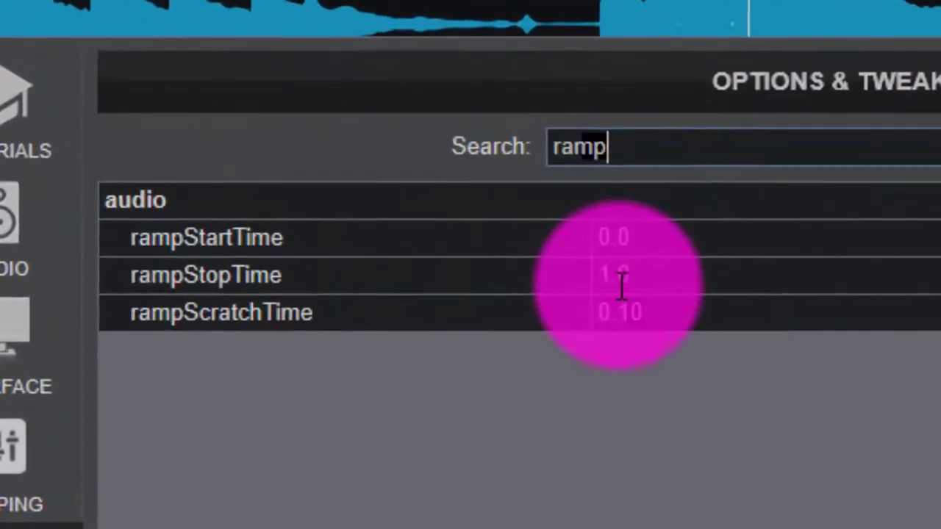
left_click(511, 201)
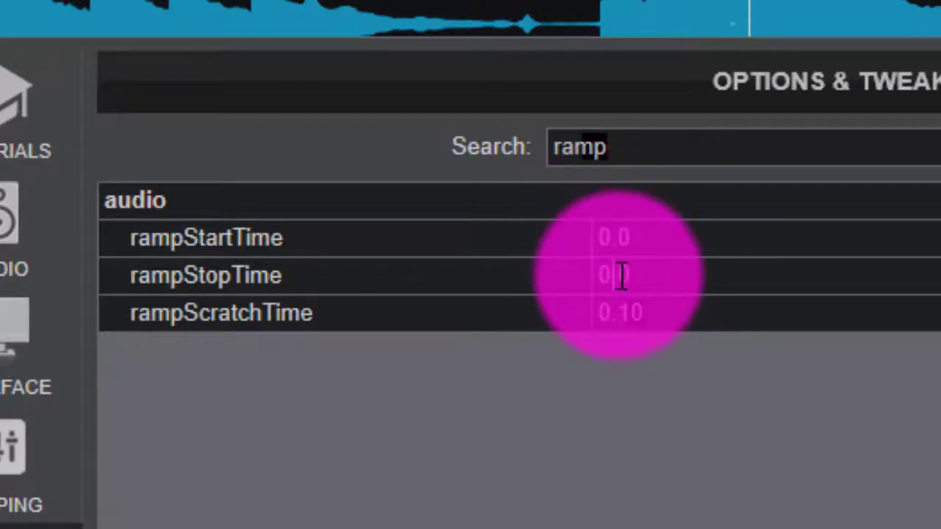
left_click_drag(620, 275, 678, 294)
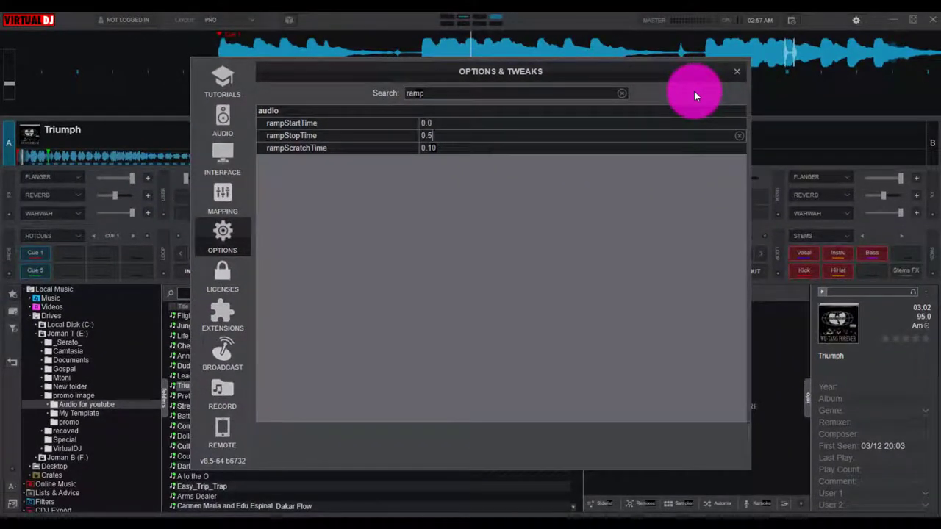
type("2")
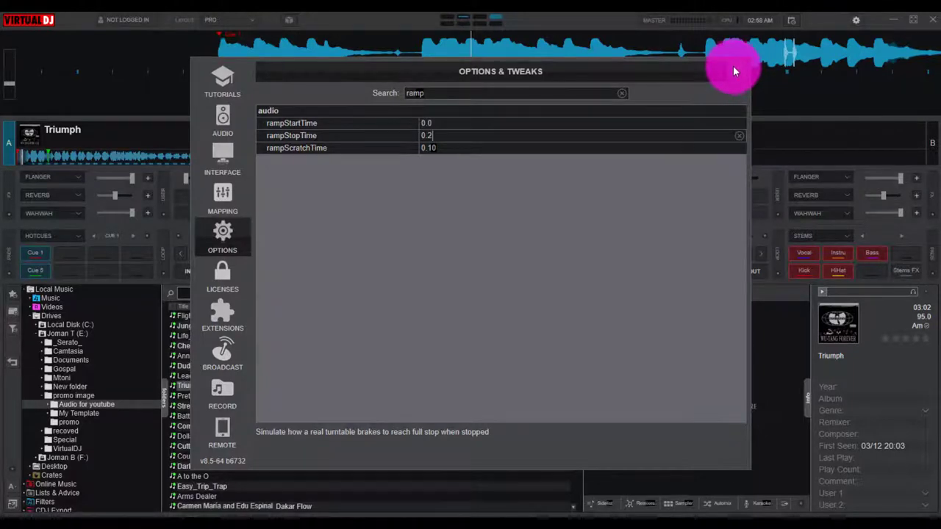
key("Escape")
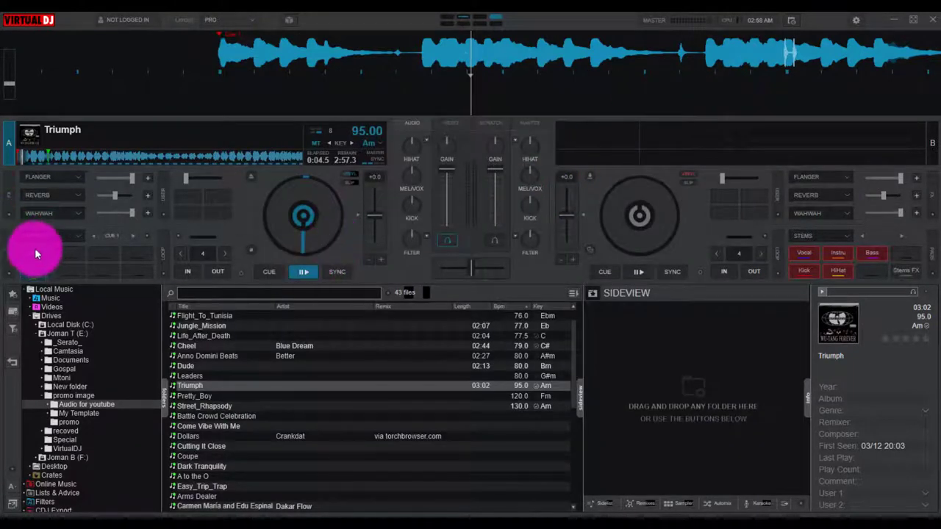
left_click(34, 250)
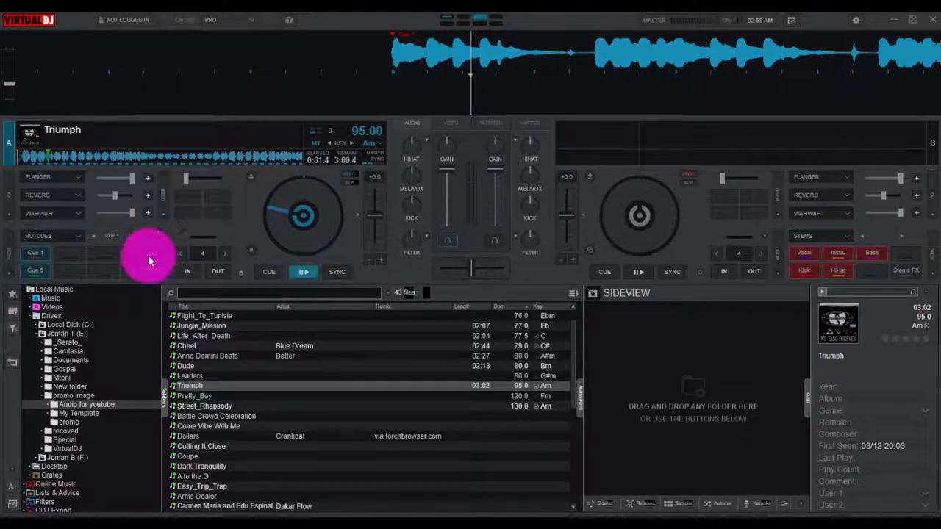
left_click(305, 276)
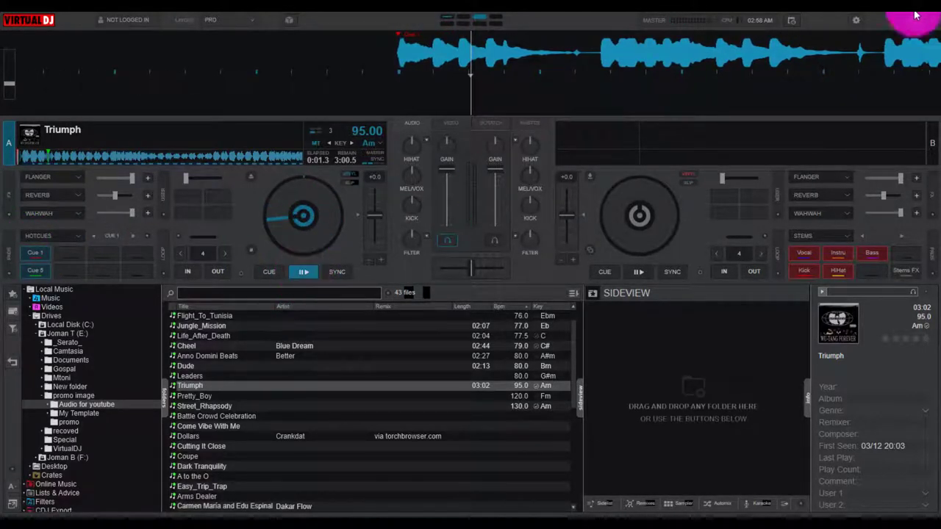
Set the rampStopTime option to 0.0 after briefly trying 1.0, close the options, and start and stop Triumph on deck A.
left_click(858, 22)
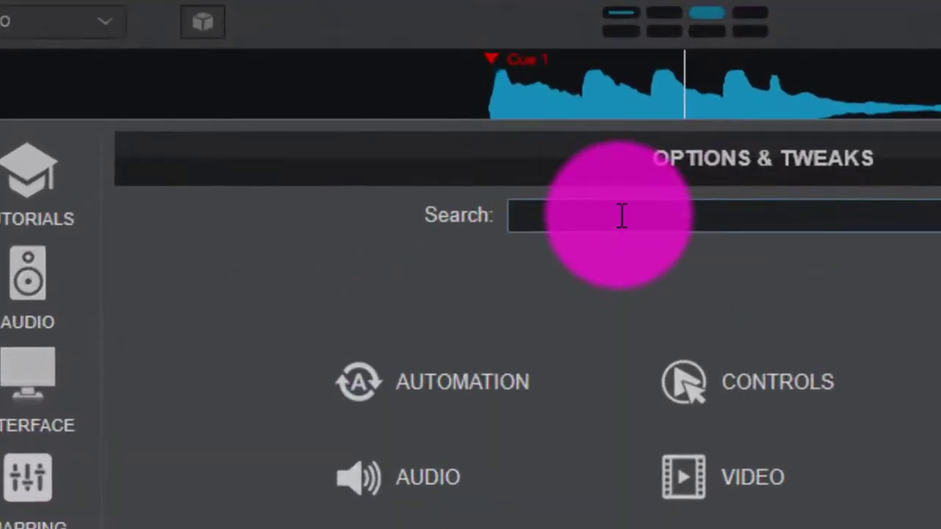
type("ramp")
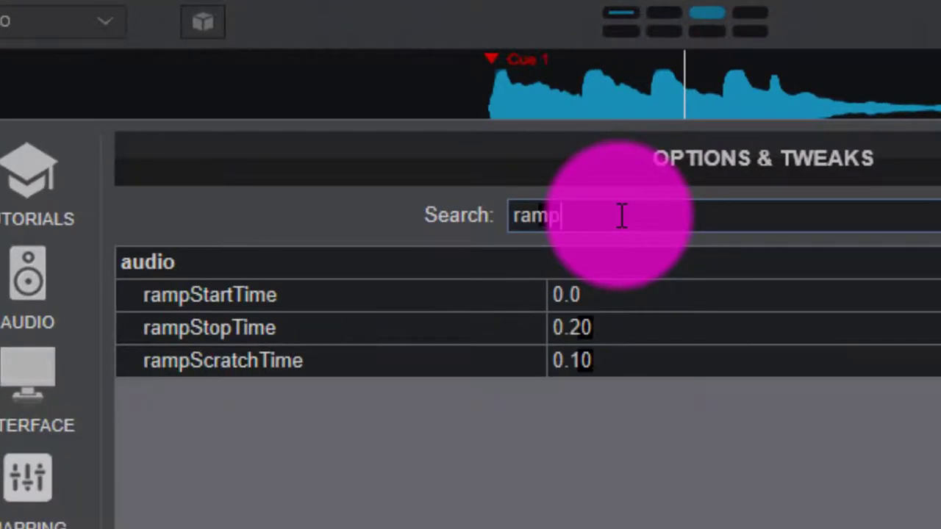
double_click(574, 329)
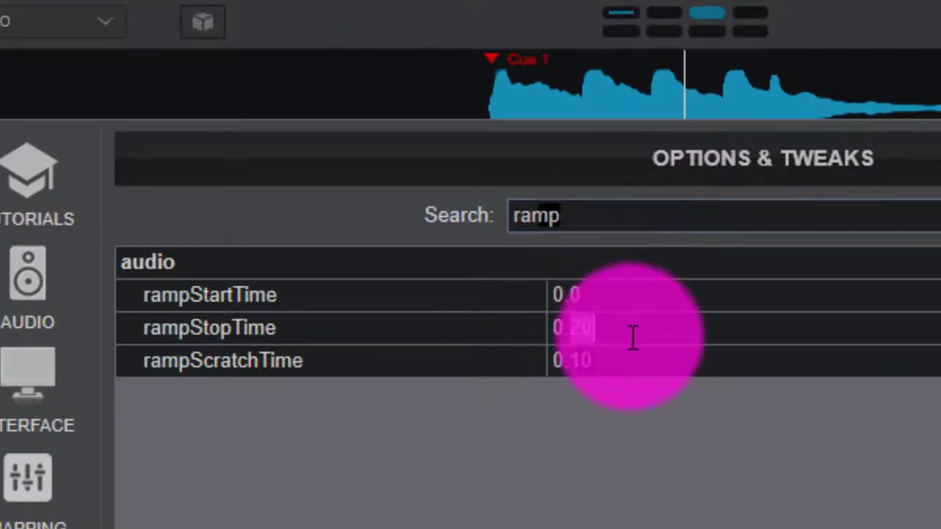
left_click(551, 327)
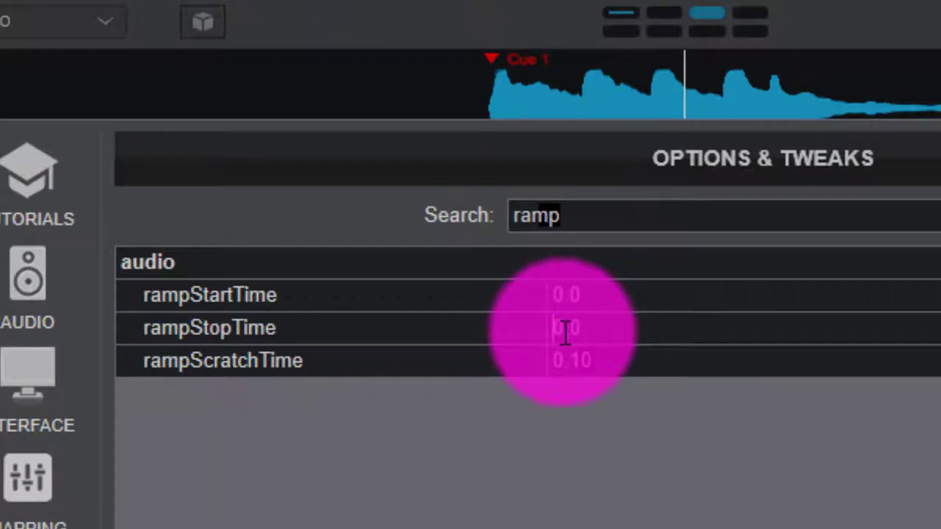
left_click(566, 331, "shift")
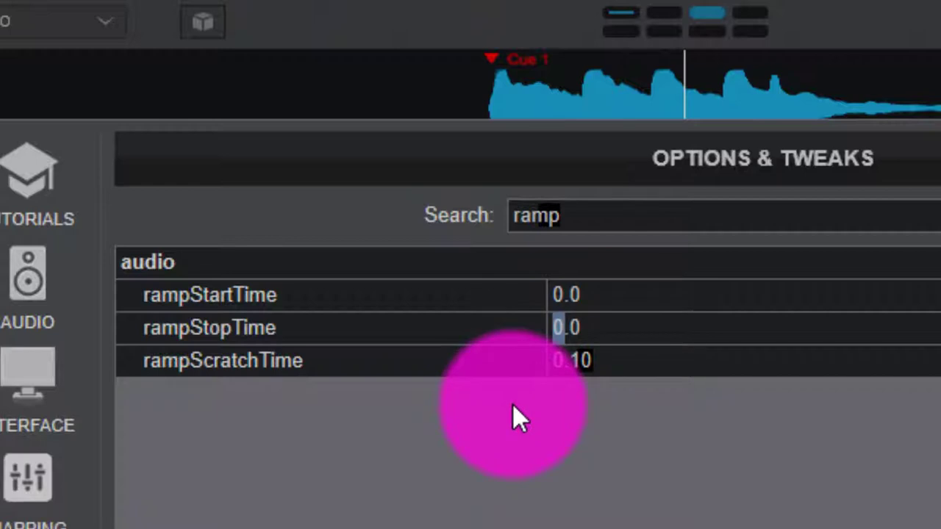
type("1")
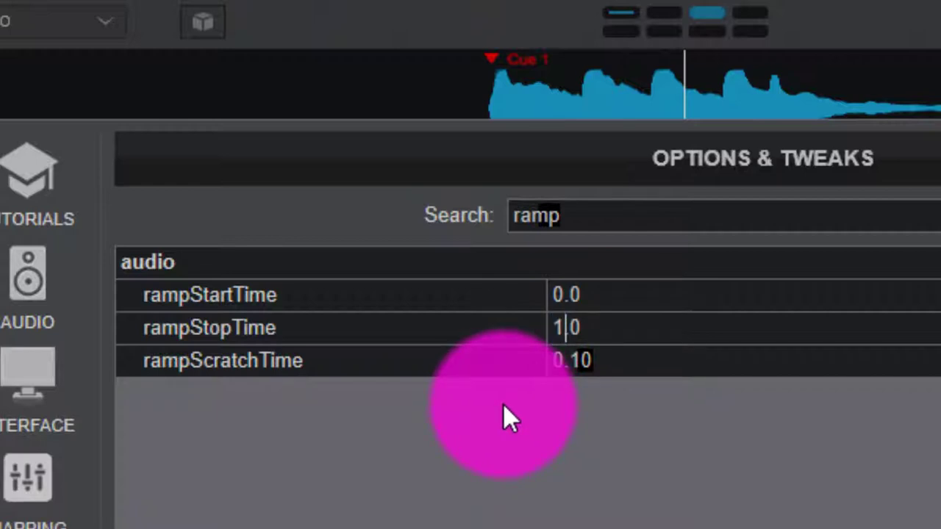
key("Return")
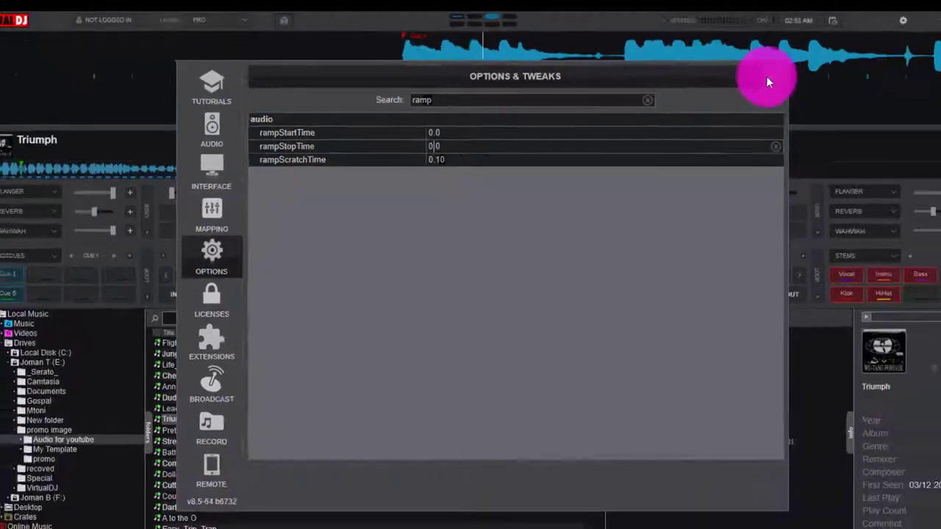
left_click(767, 77)
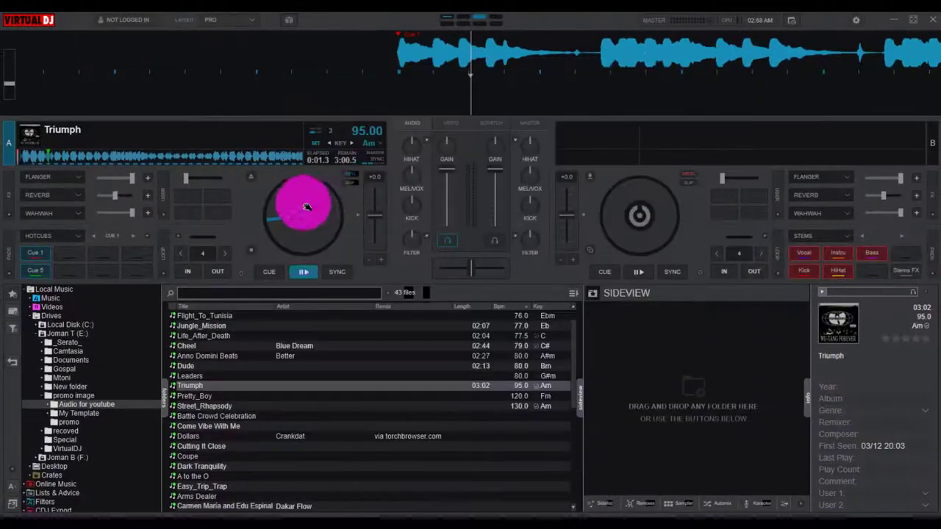
left_click(297, 269)
left_click(308, 278)
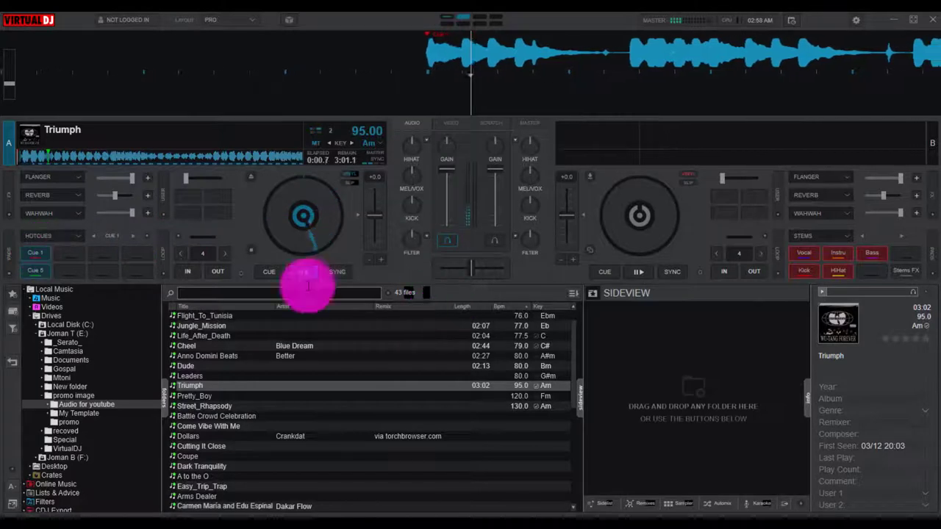
Play Triumph from the cue point and from Cue 1 on deck A, and stop it to test the zero stop ramp.
left_click(265, 270)
left_click(300, 275)
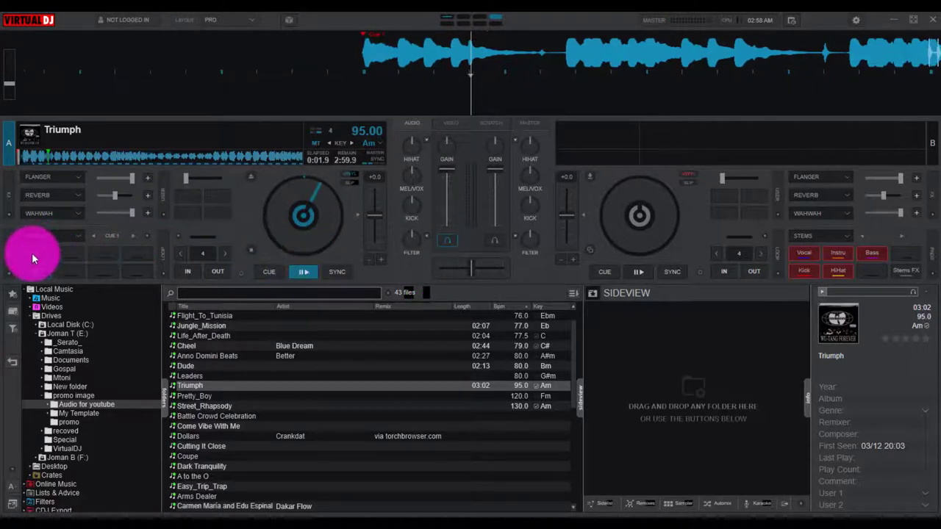
left_click(33, 253)
left_click(302, 271)
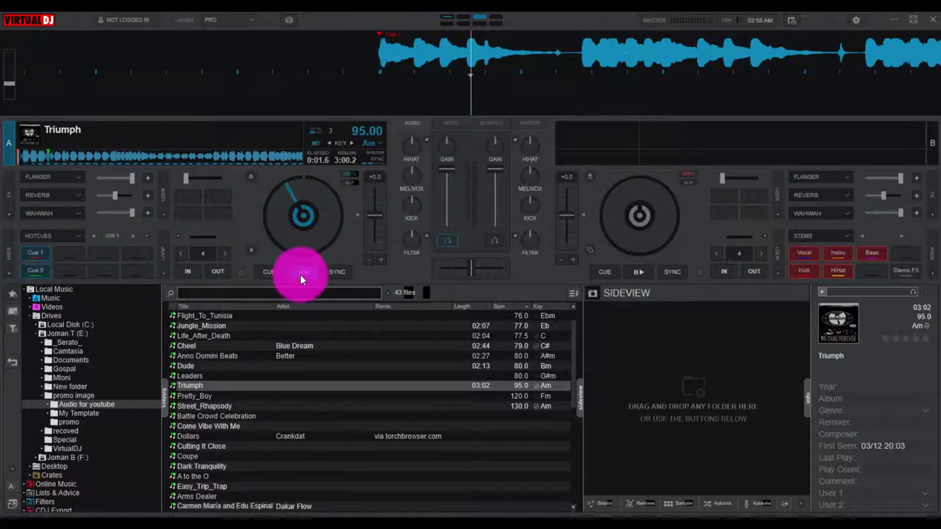
Find the "ramp" options, set rampStopTime to 1.0, and test it by playing Triumph from Cue 1 and stopping deck A.
left_click(855, 24)
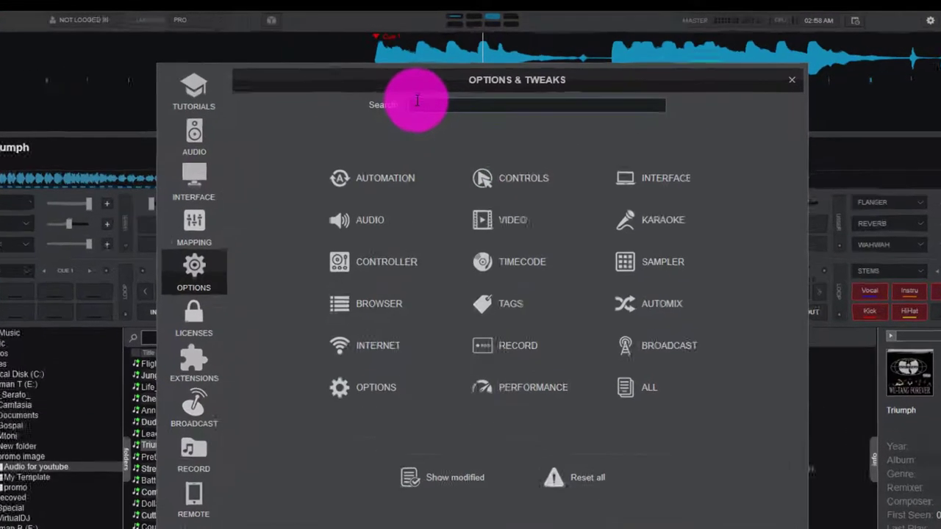
left_click(414, 91)
type("ra")
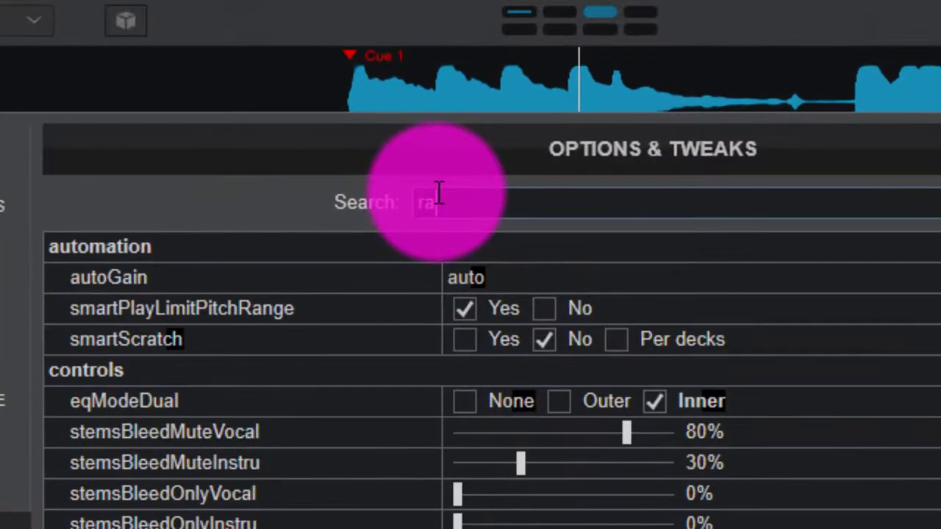
type("mp")
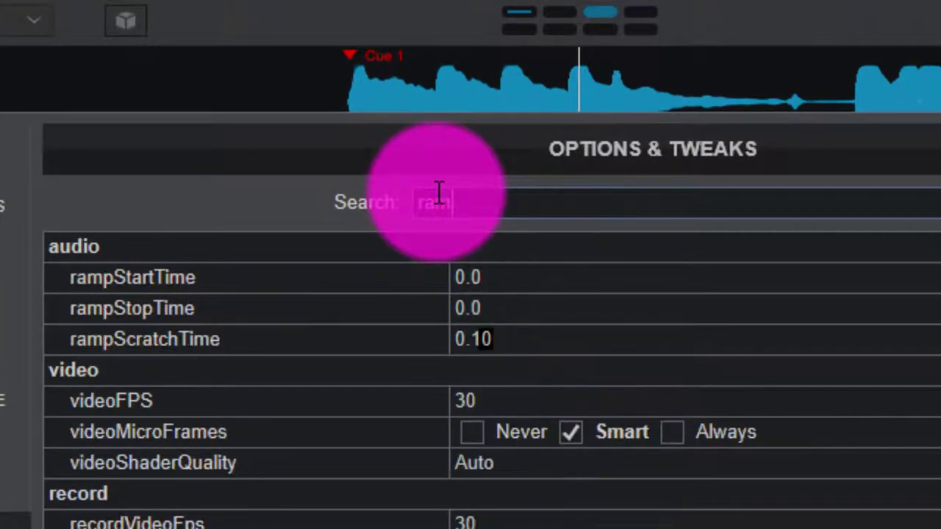
double_click(450, 309)
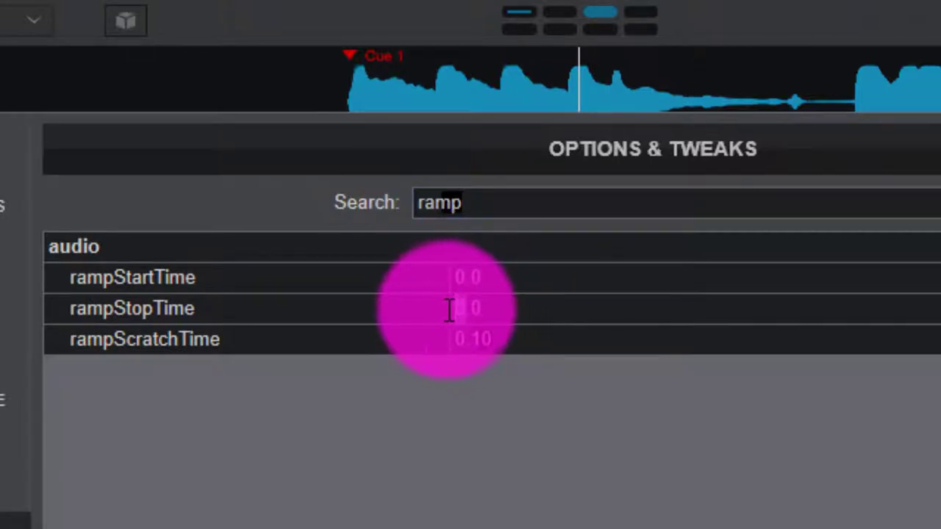
type("1")
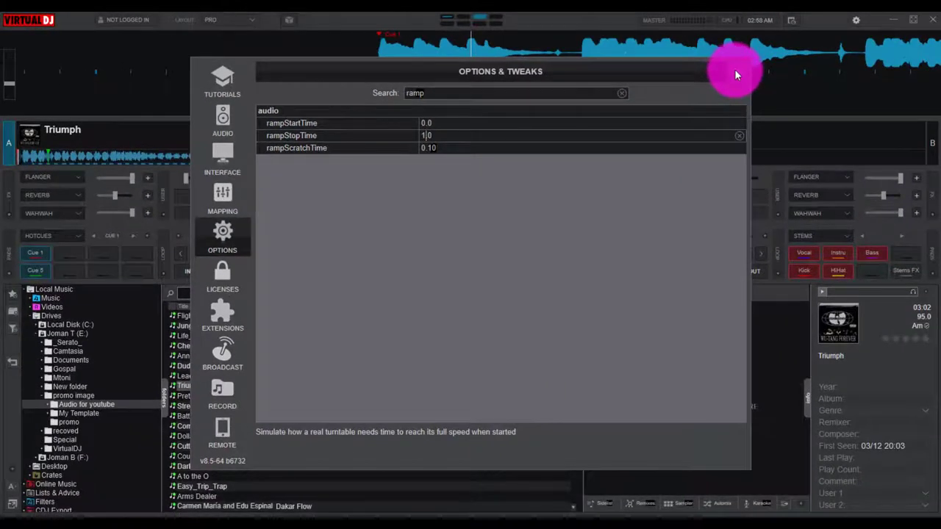
left_click(735, 69)
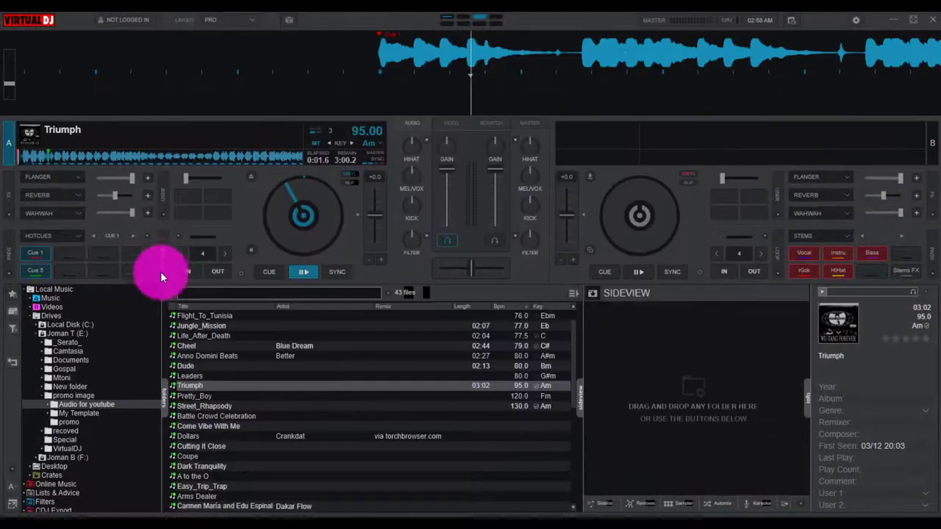
left_click(33, 253)
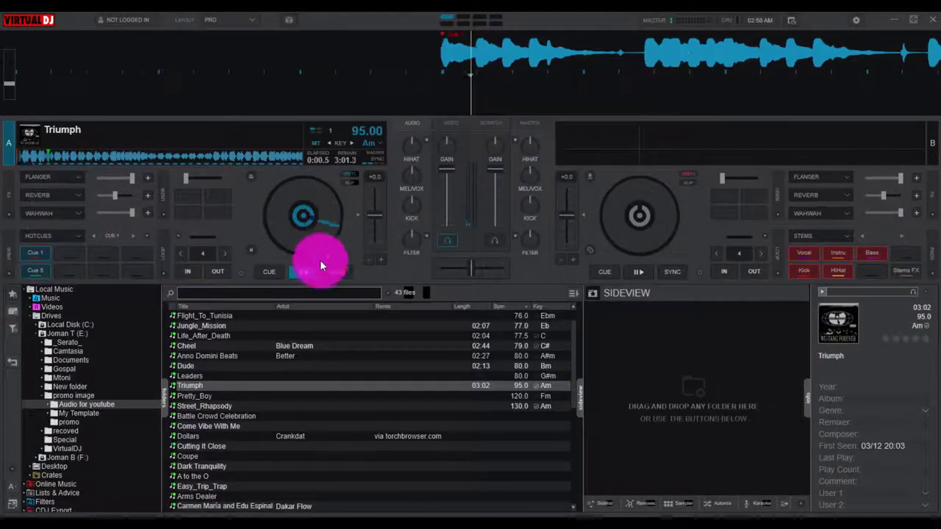
left_click(300, 272)
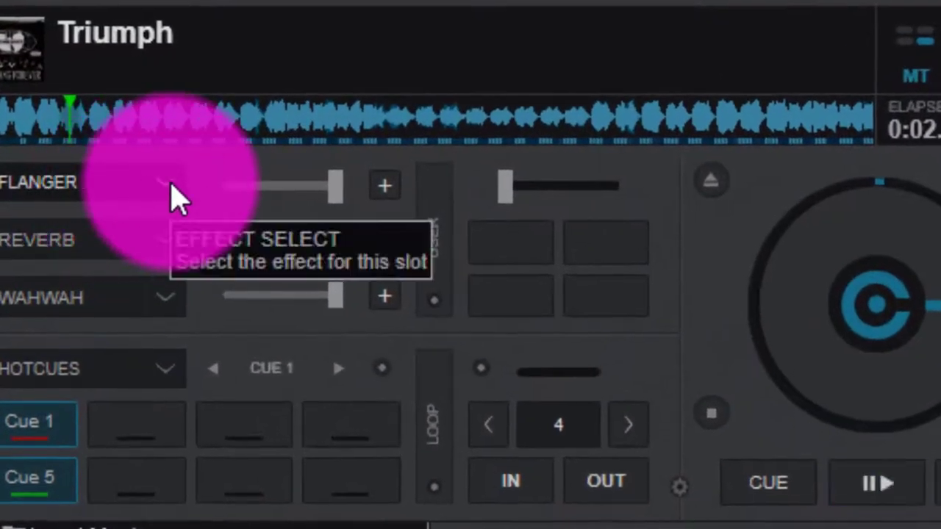
Assign the BrakeStart effect to deck A's first effect slot and switch it on and off while Triumph plays.
left_click(159, 184)
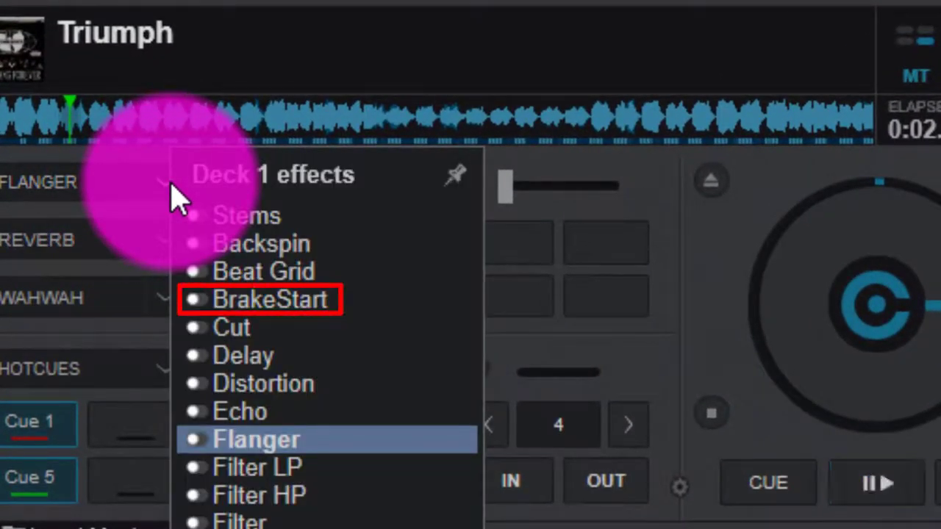
left_click(241, 320)
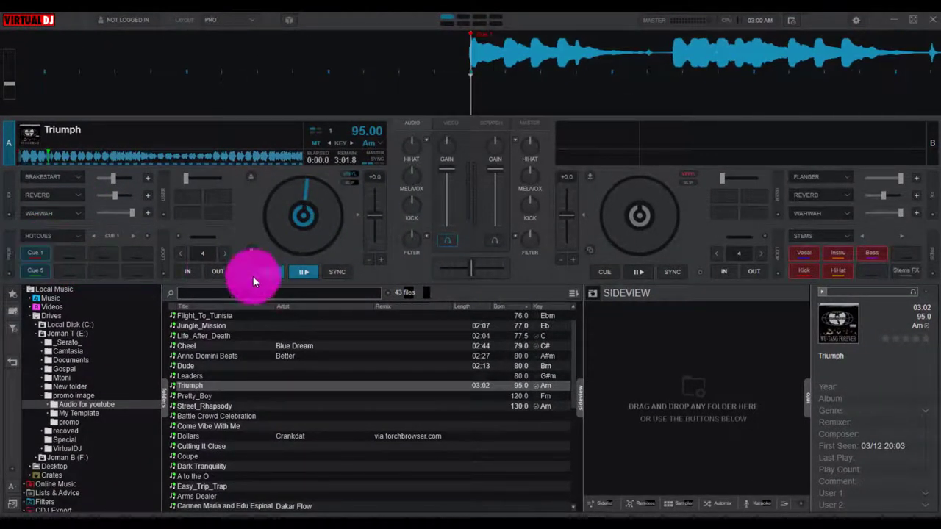
left_click(309, 273)
left_click(33, 179)
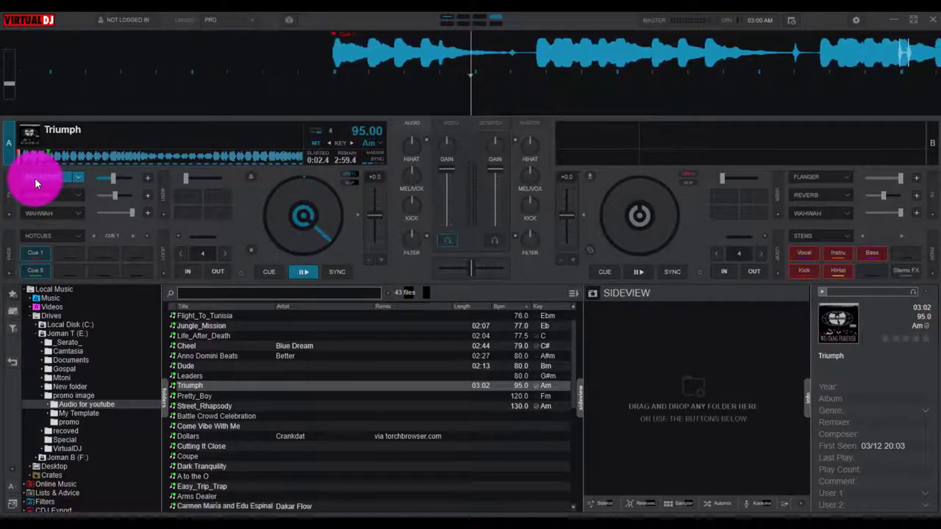
left_click(20, 177)
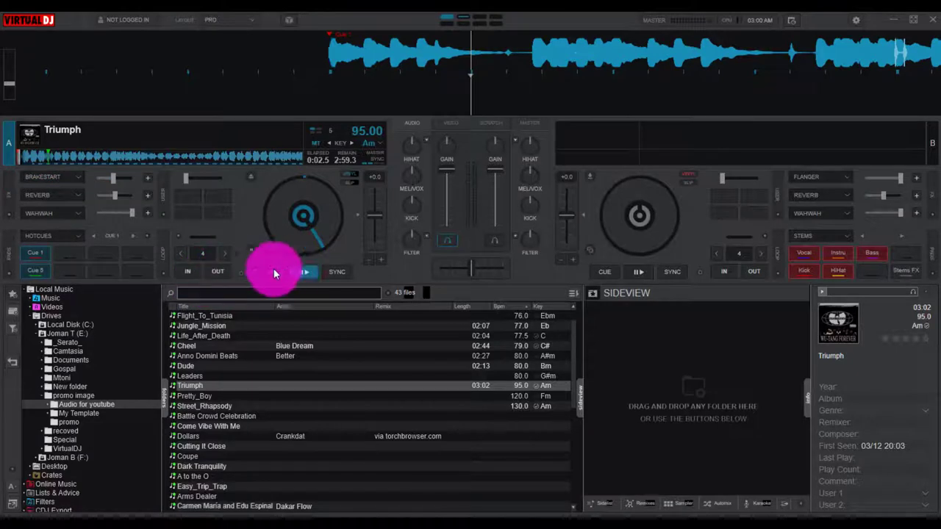
left_click(33, 180)
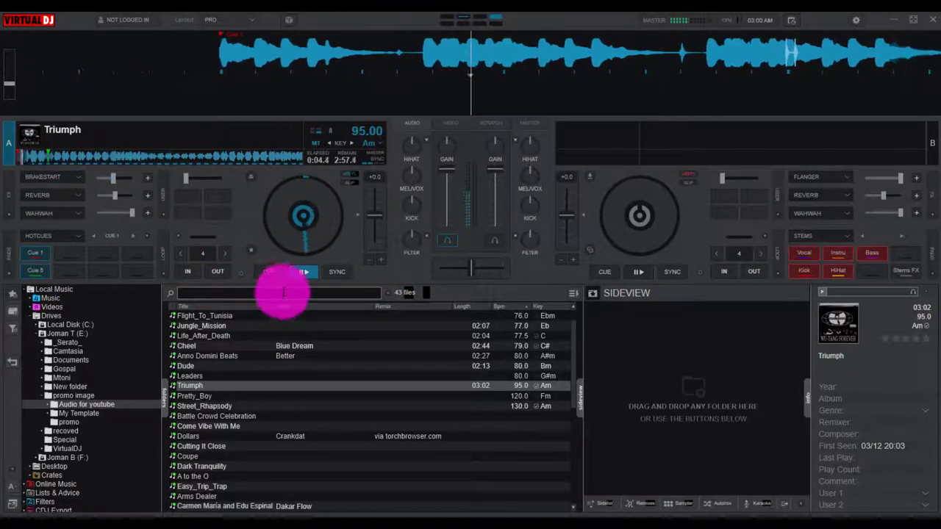
left_click(30, 174)
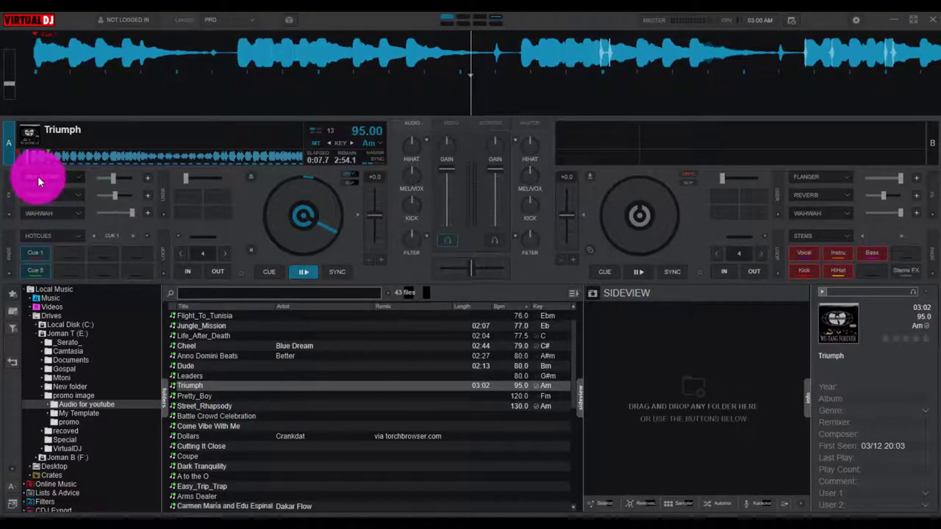
Compare deck A's ordinary stop with braking and restarting Triumph through the BrakeStart effect, and stop the deck.
left_click(299, 273)
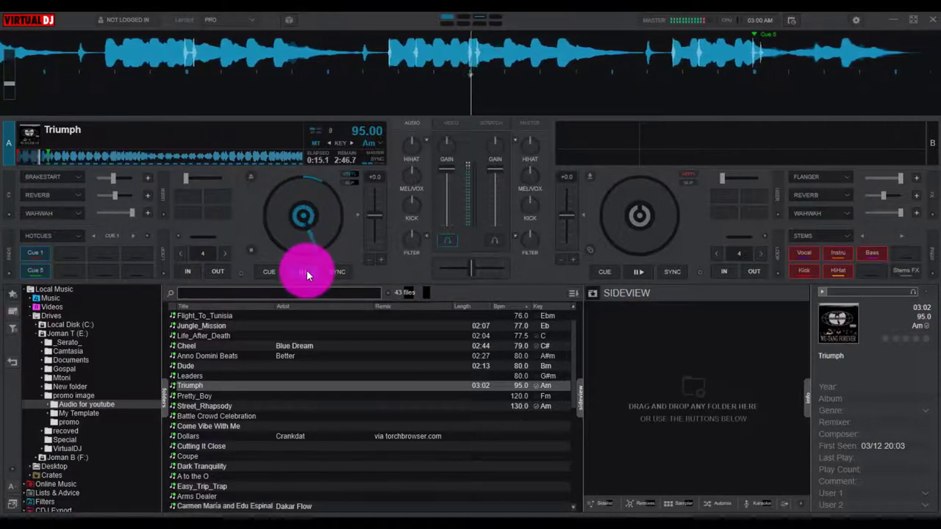
left_click(303, 272)
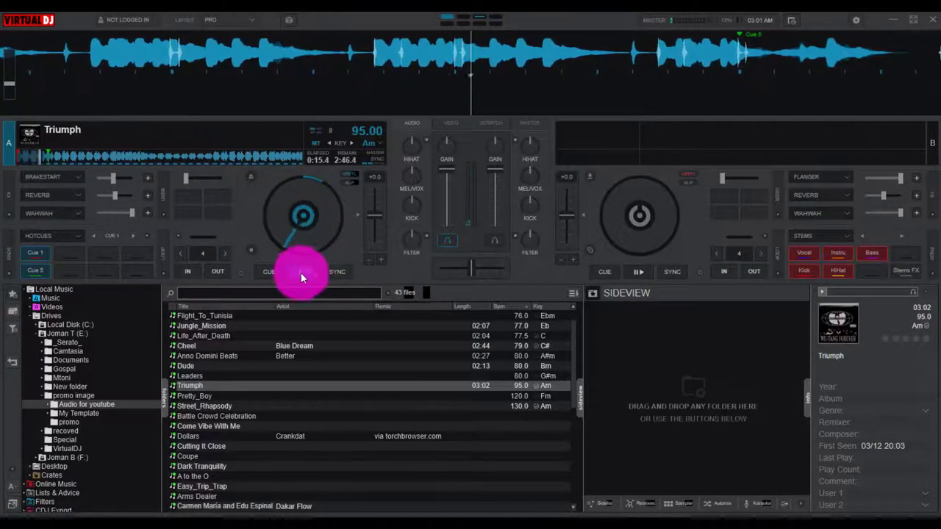
left_click(78, 178)
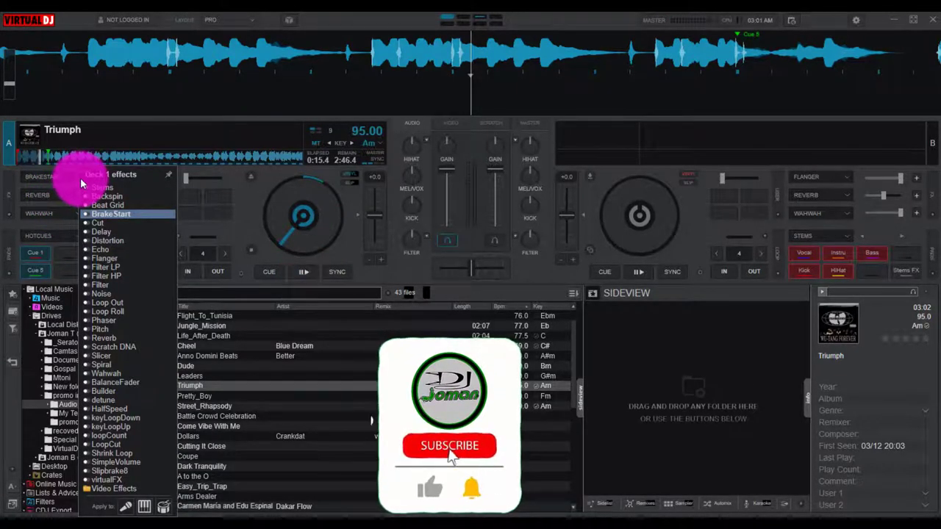
left_click(68, 178)
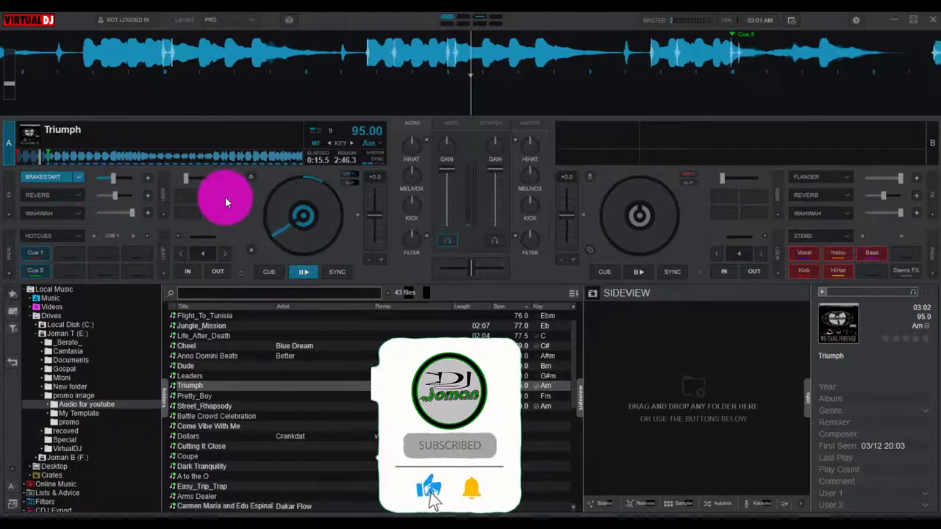
left_click(50, 177)
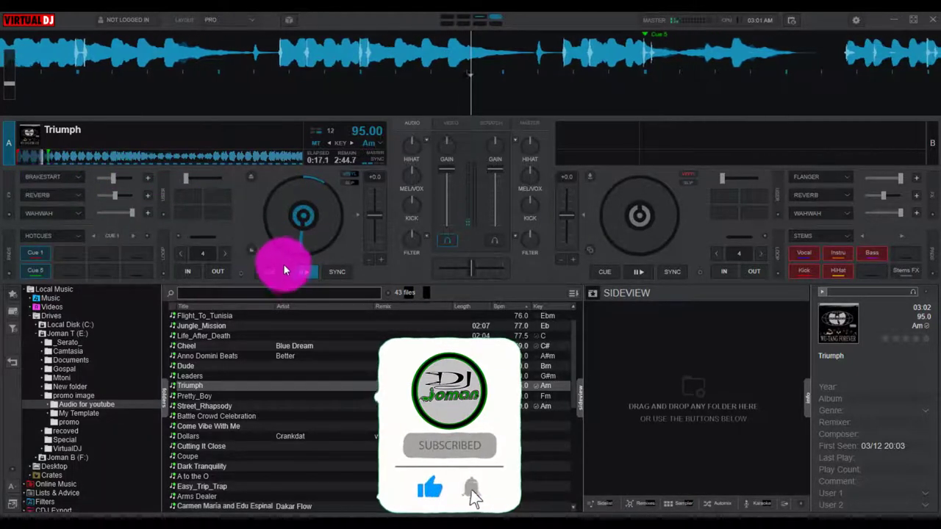
left_click(302, 272)
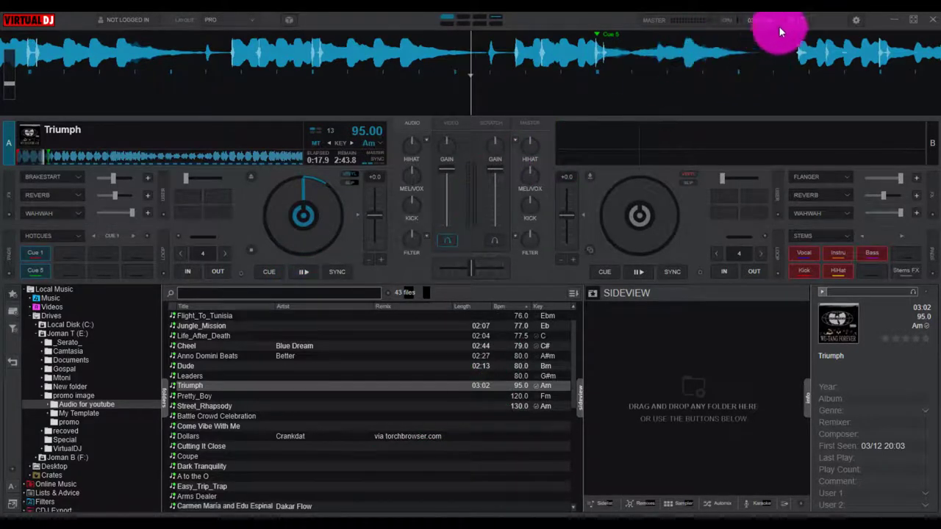
Apply the rekordbox dj Joman skin as the main interface and close the settings window.
left_click(855, 20)
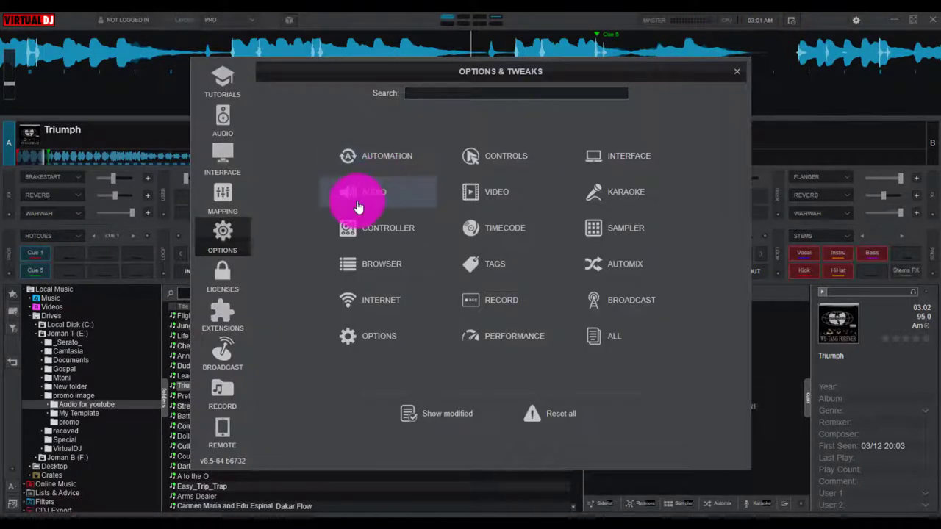
left_click(228, 168)
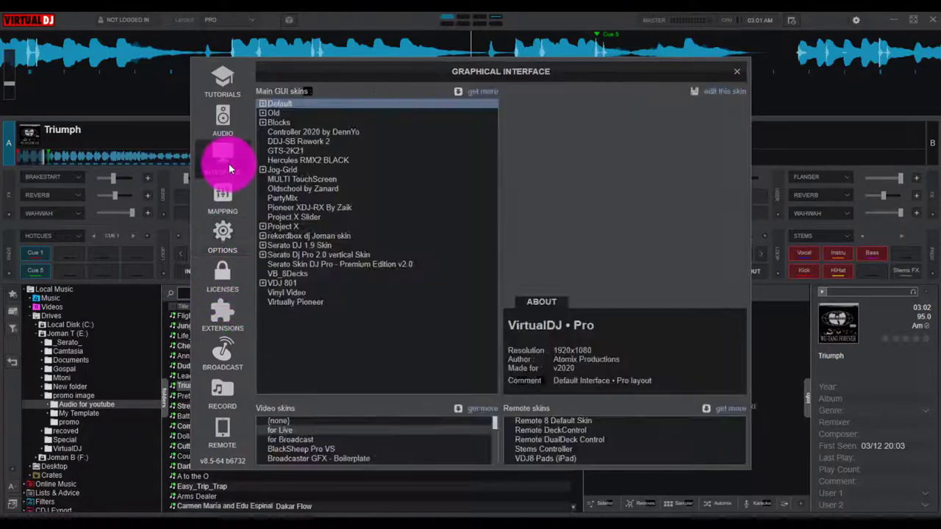
left_click(303, 233)
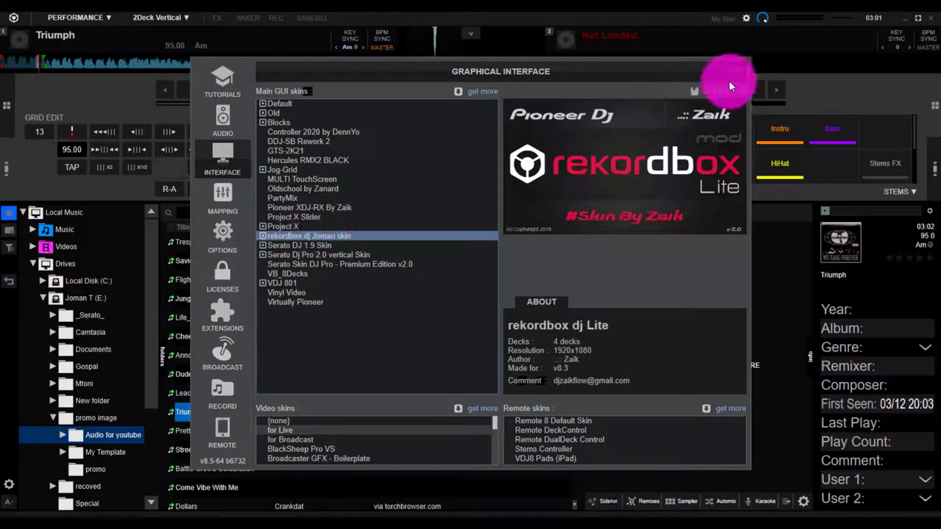
left_click(736, 72)
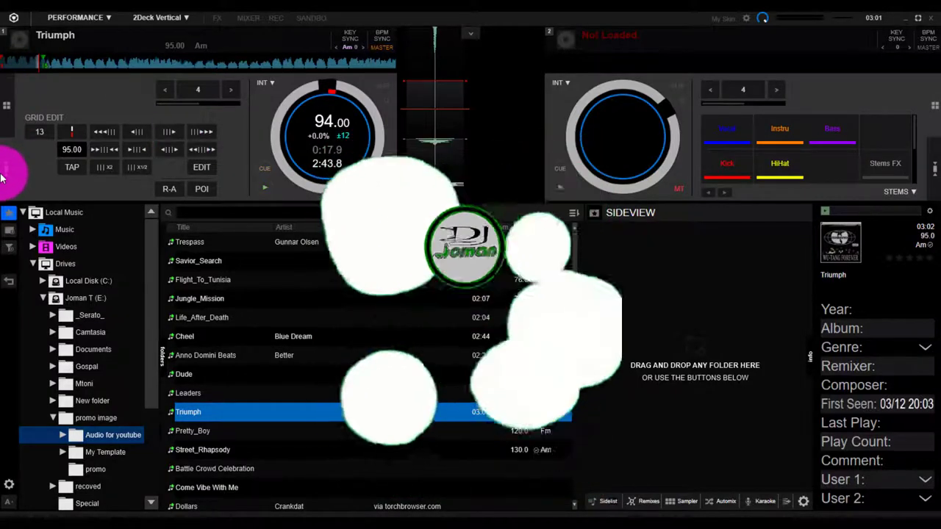
Show the hotcue pads on deck 1, play Triumph from Cue 1, stop it, and play it from Cue 1 again.
left_click(6, 126)
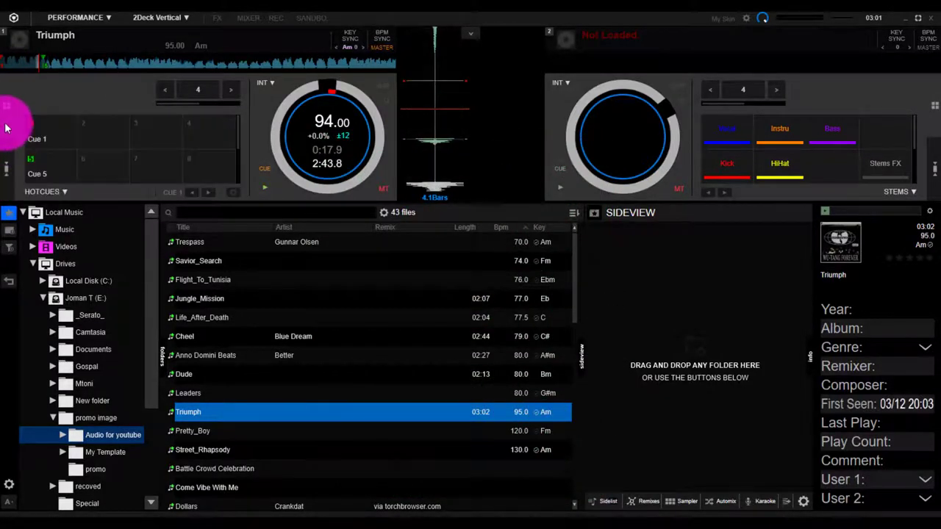
left_click(37, 135)
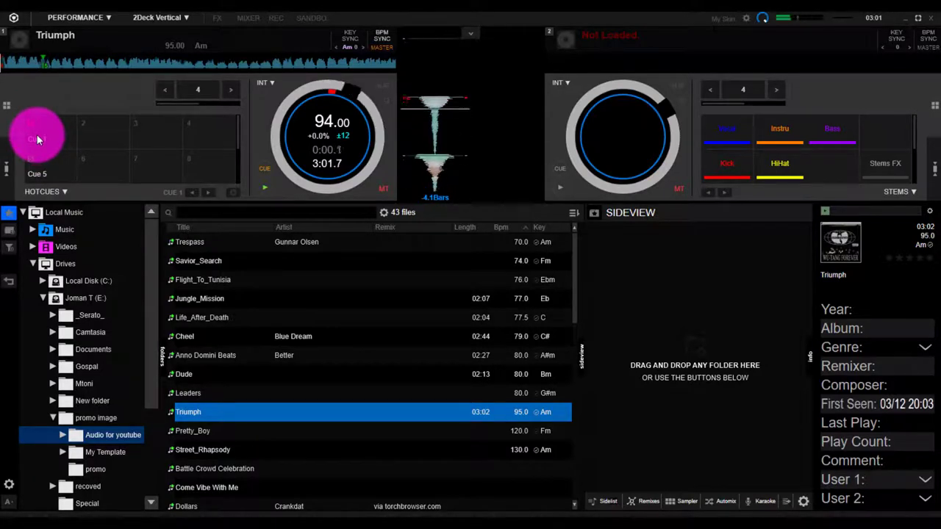
left_click(283, 209)
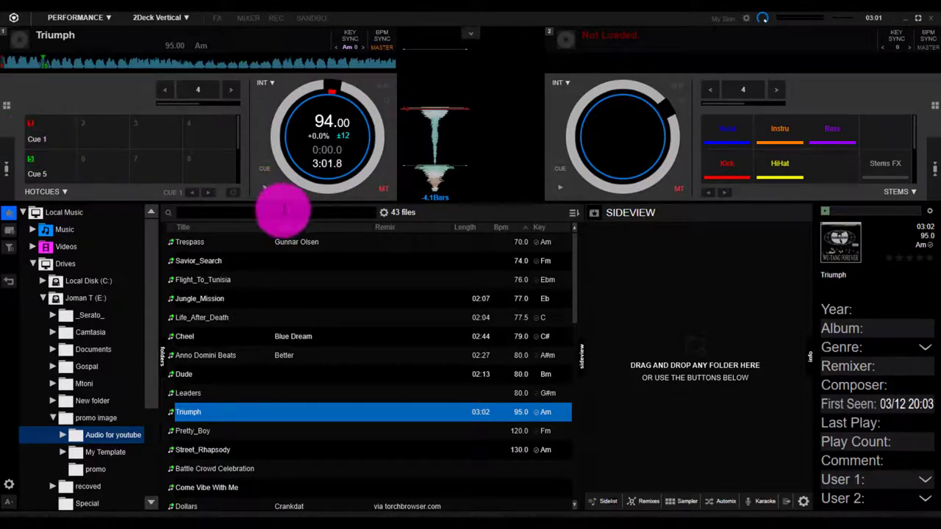
left_click(36, 135)
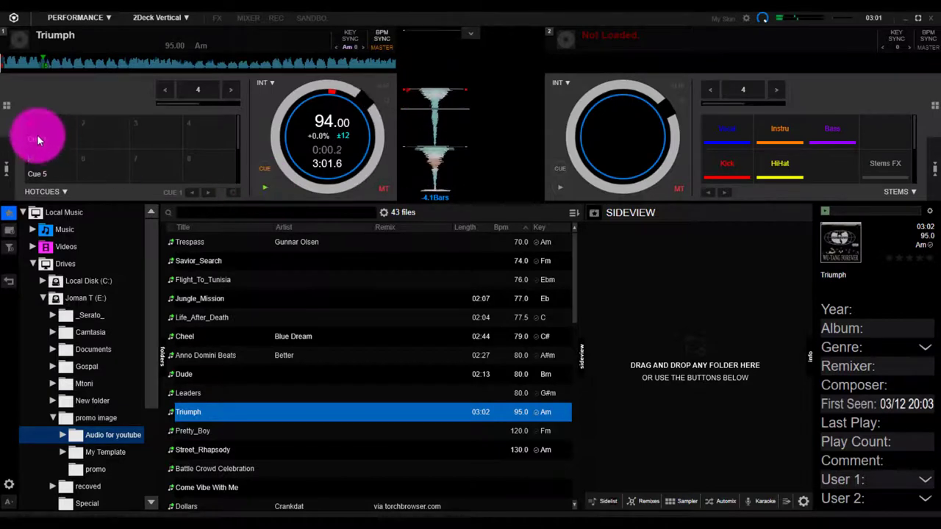